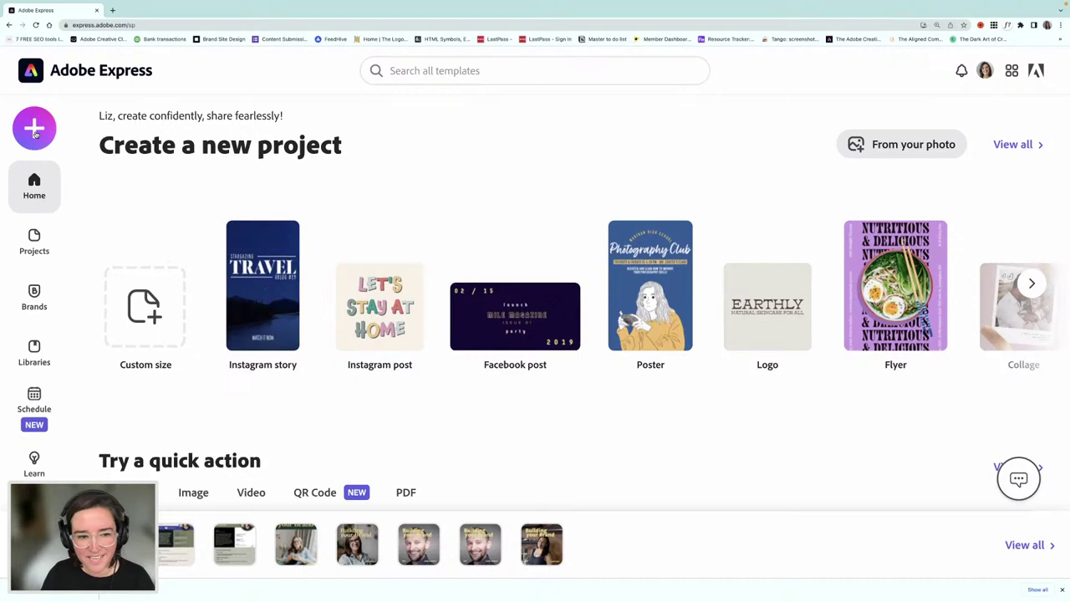
Step: Create a new custom-size graphic using the A5 print size
{"action": "left_click", "coordinate": [35, 132]}
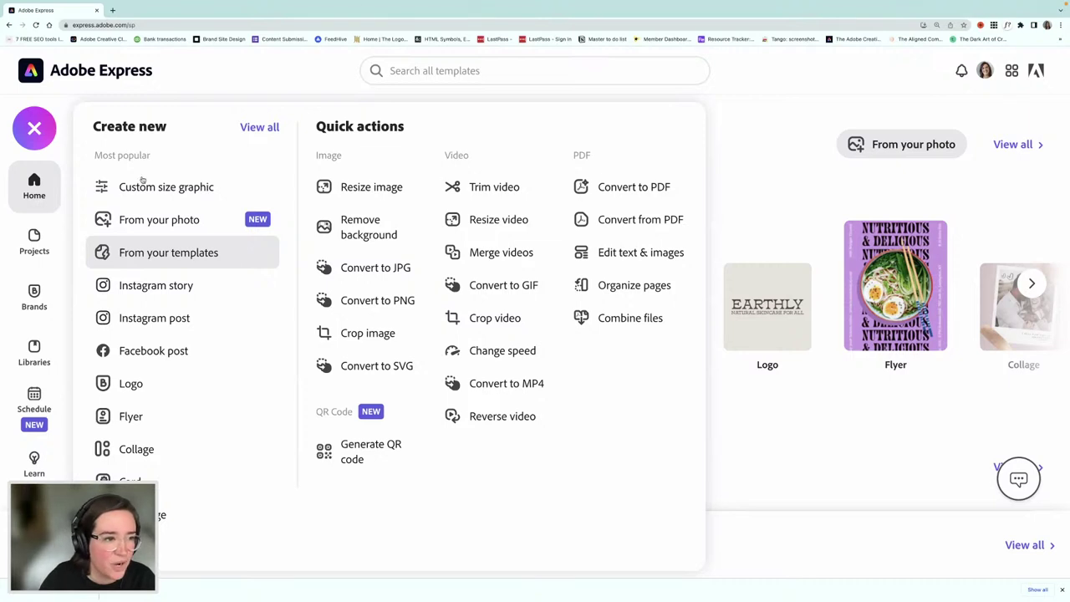
{"action": "left_click", "coordinate": [187, 199]}
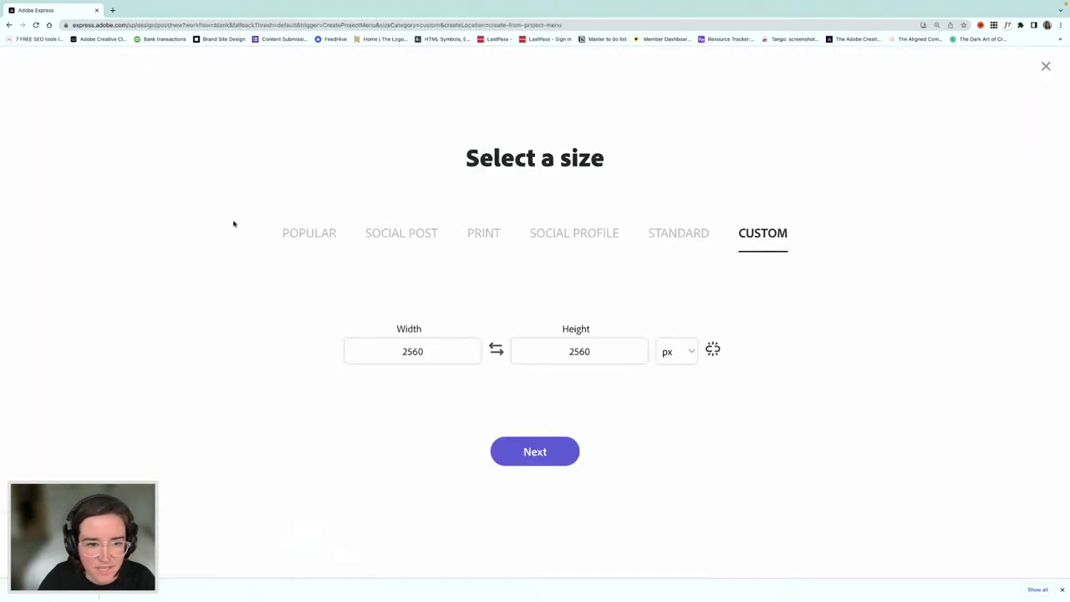
{"action": "left_click", "coordinate": [479, 240]}
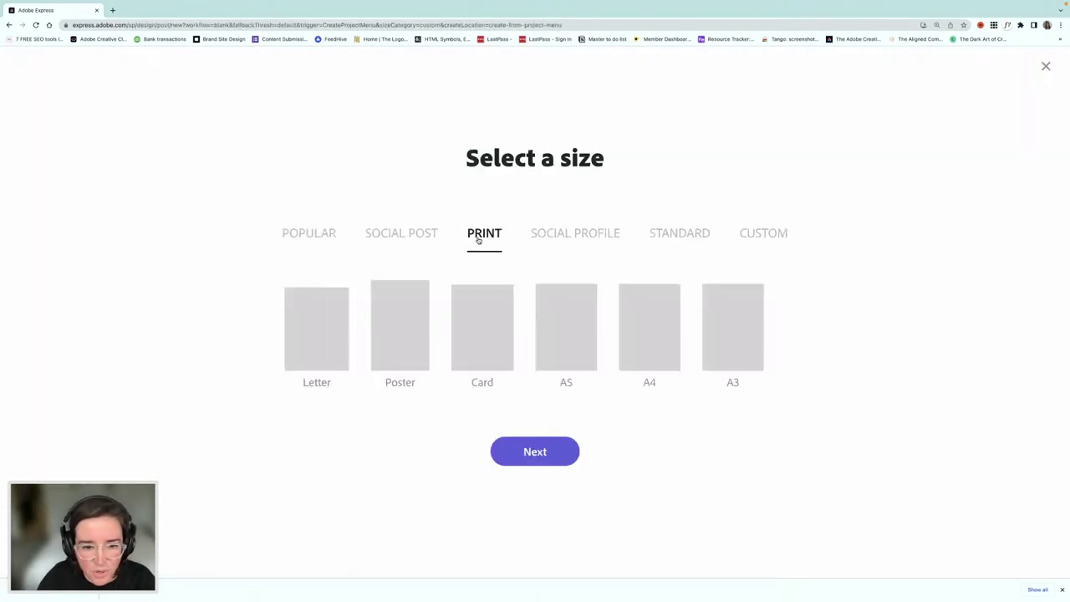
{"action": "left_click", "coordinate": [554, 322]}
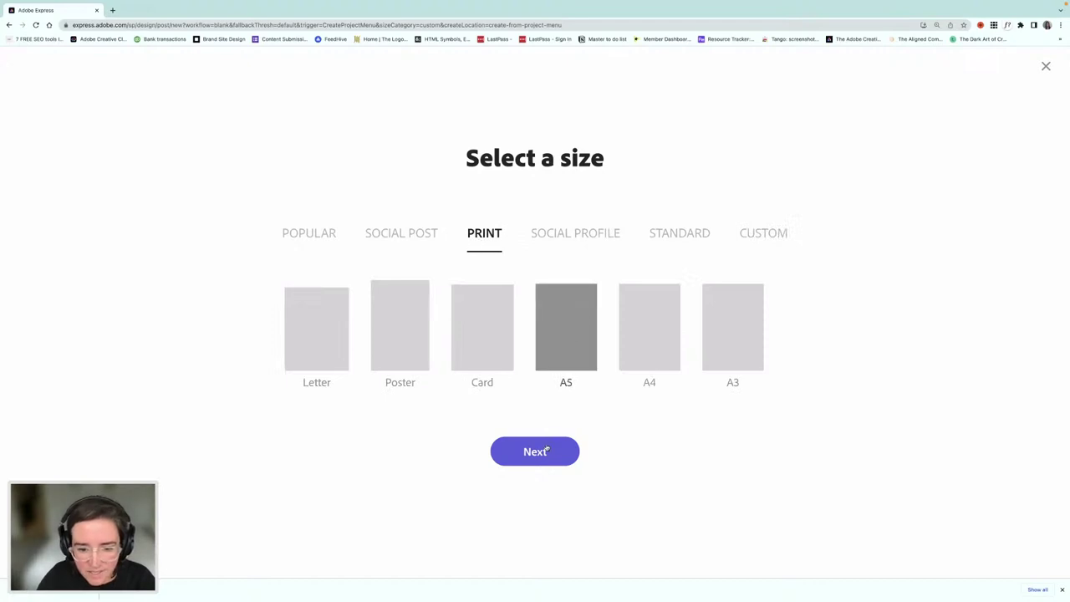
{"action": "left_click", "coordinate": [535, 450]}
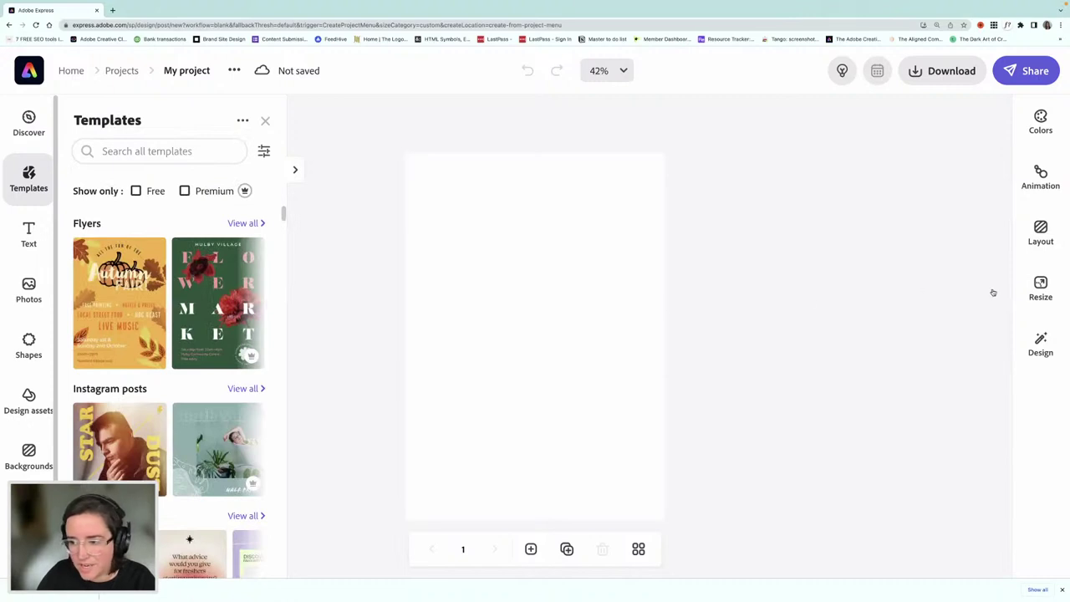
Step: Resize the page to landscape, 210 mm wide by 148 mm high, and close the template browser
{"action": "left_click", "coordinate": [1040, 289]}
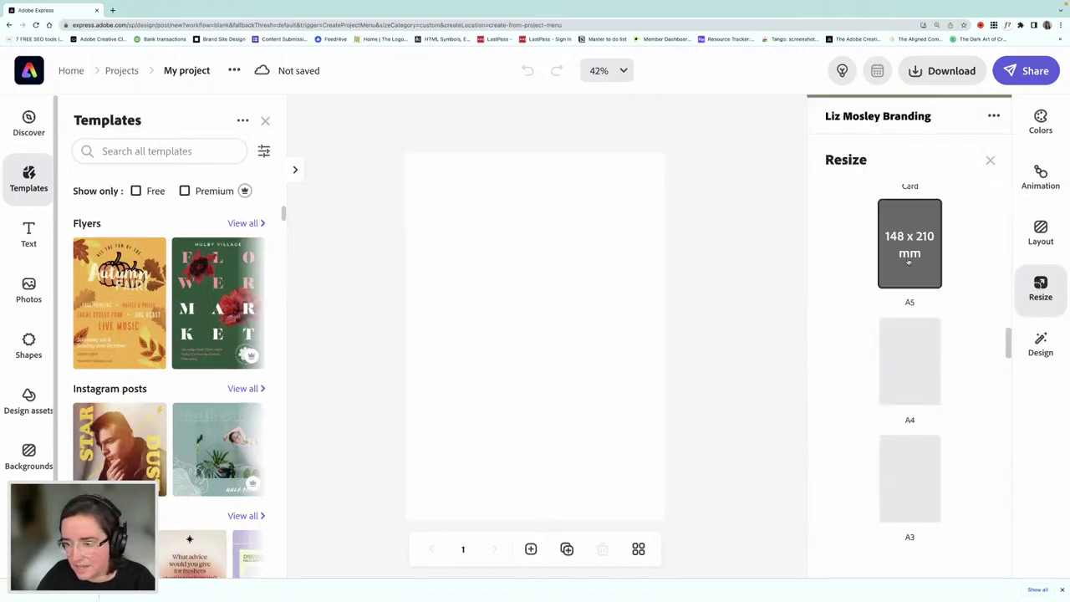
{"action": "scroll", "coordinate": [949, 322], "scroll_direction": "up", "scroll_amount": 10}
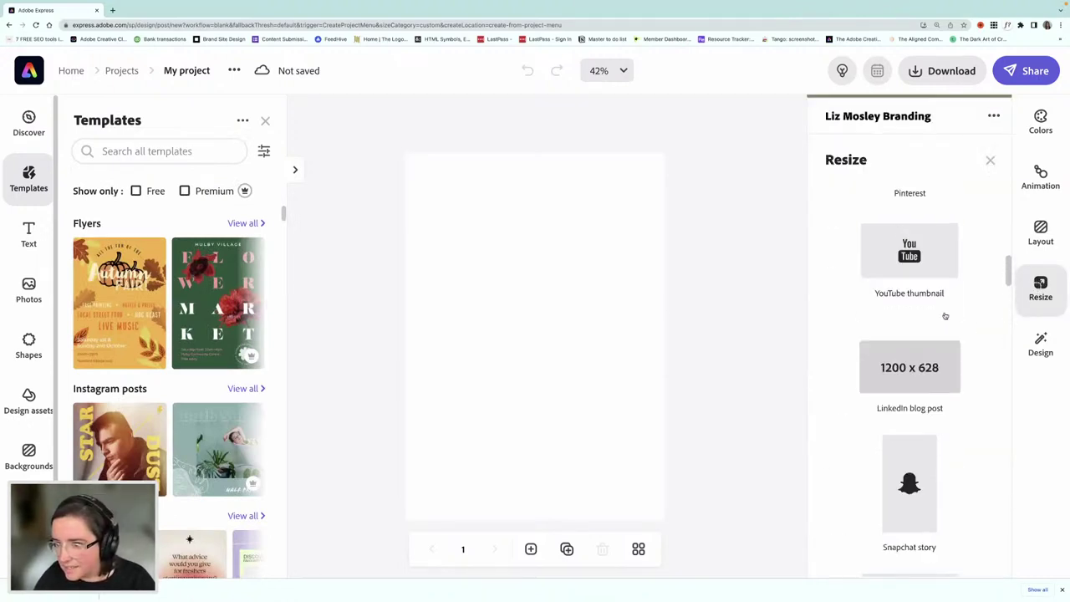
{"action": "left_click", "coordinate": [916, 281]}
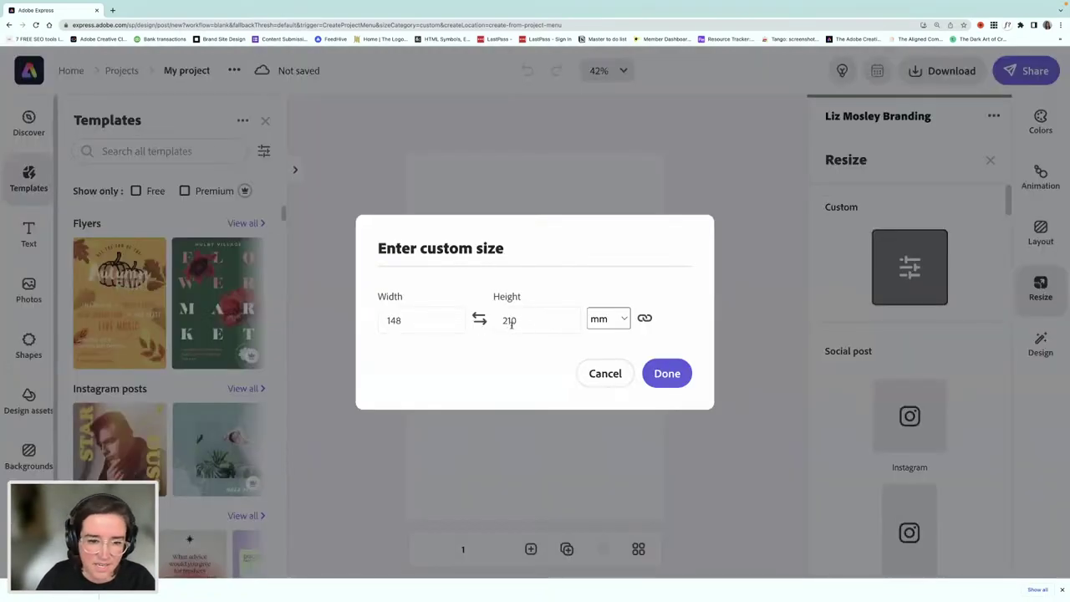
{"action": "left_click", "coordinate": [479, 320]}
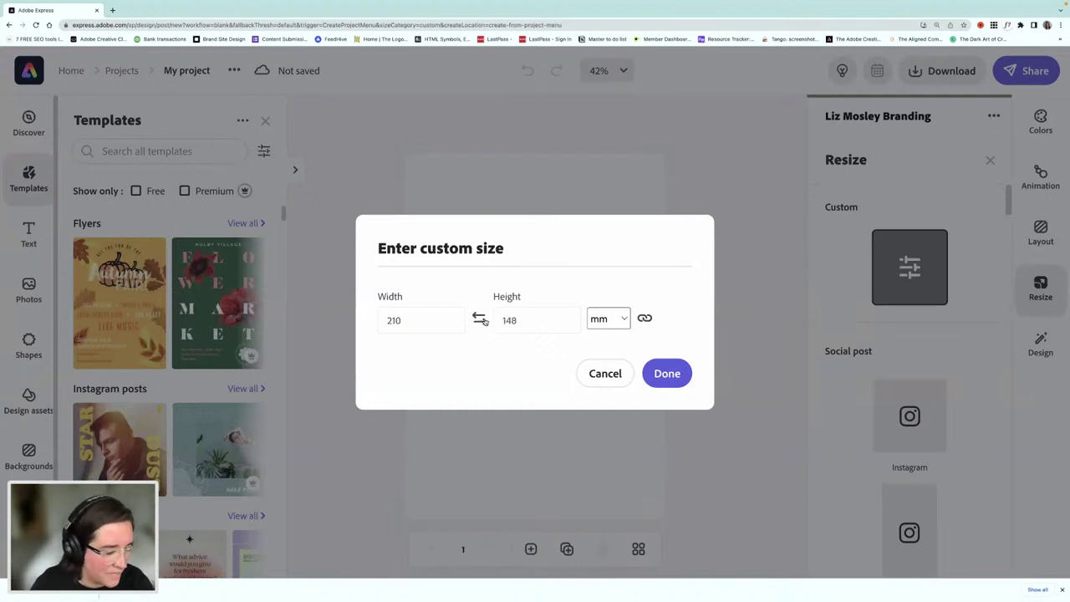
{"action": "left_click", "coordinate": [666, 373]}
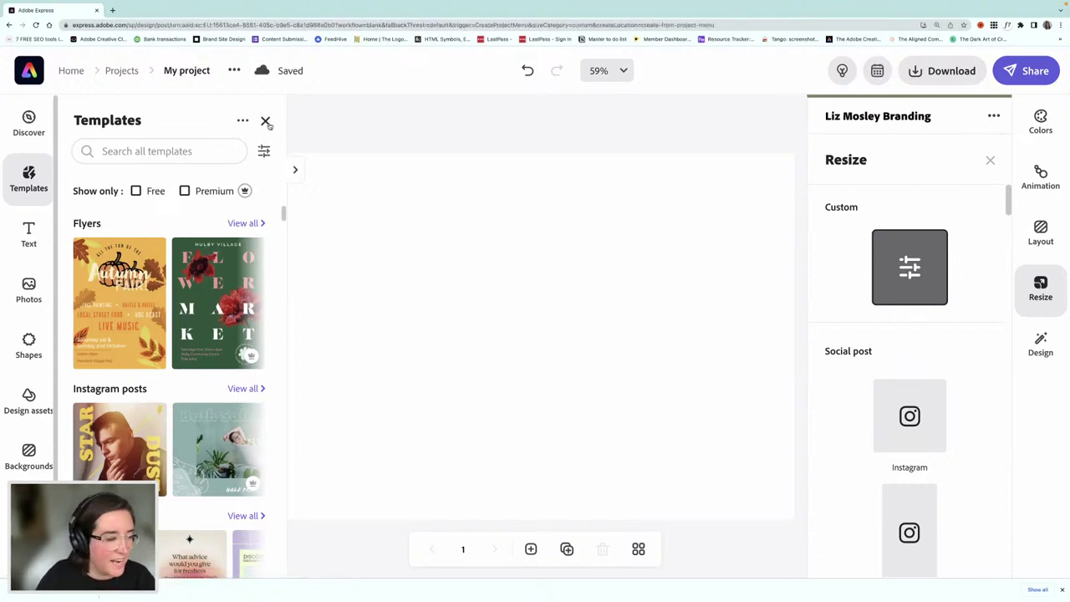
{"action": "left_click", "coordinate": [266, 122]}
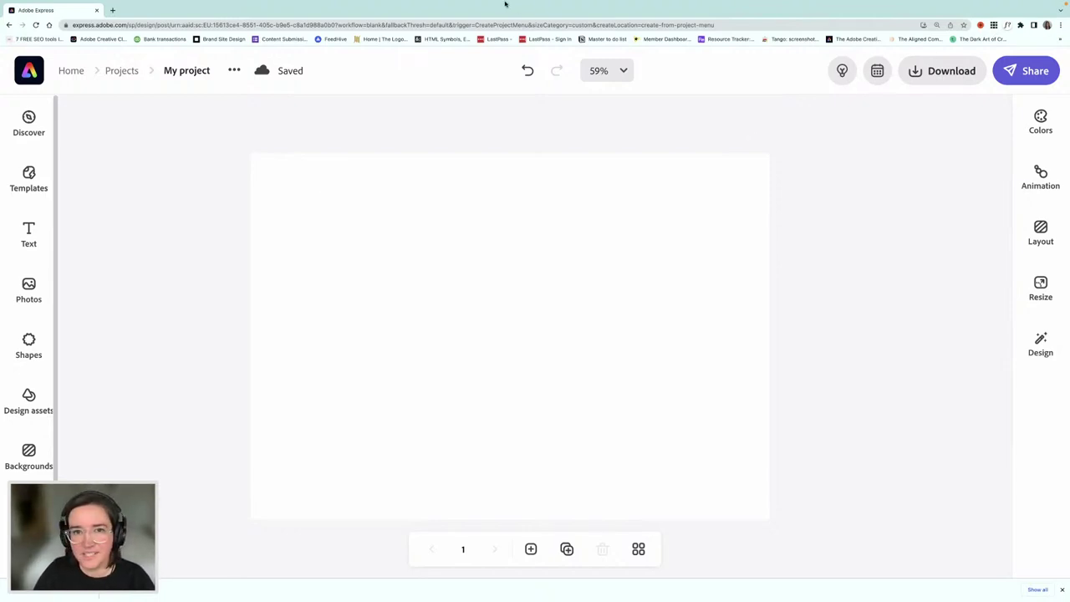
Step: Search the color palettes for "Autumnal"
{"action": "left_click", "coordinate": [1041, 123]}
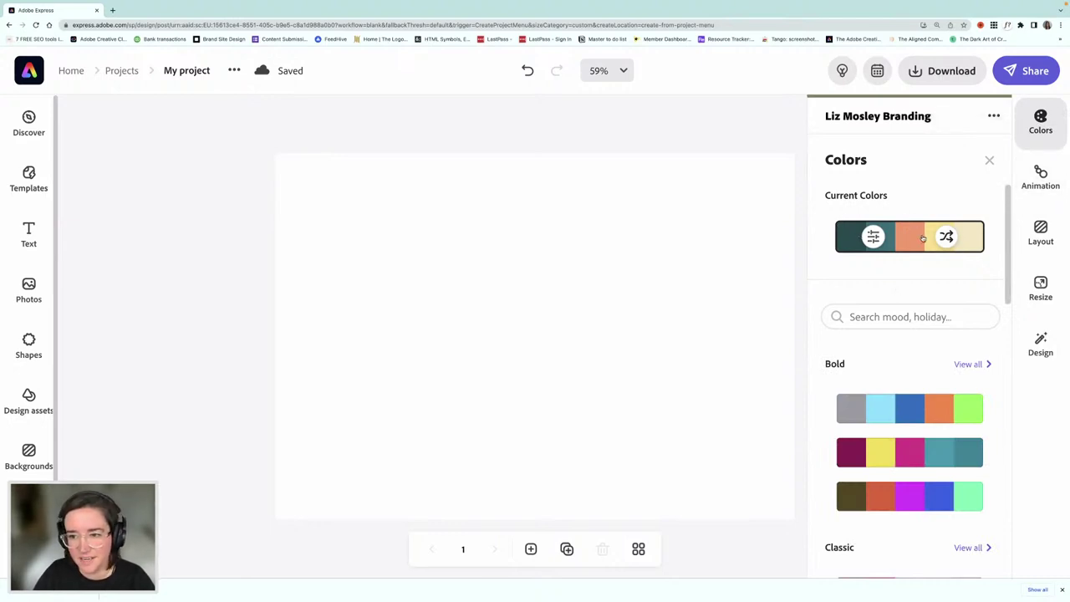
{"action": "left_click", "coordinate": [880, 317]}
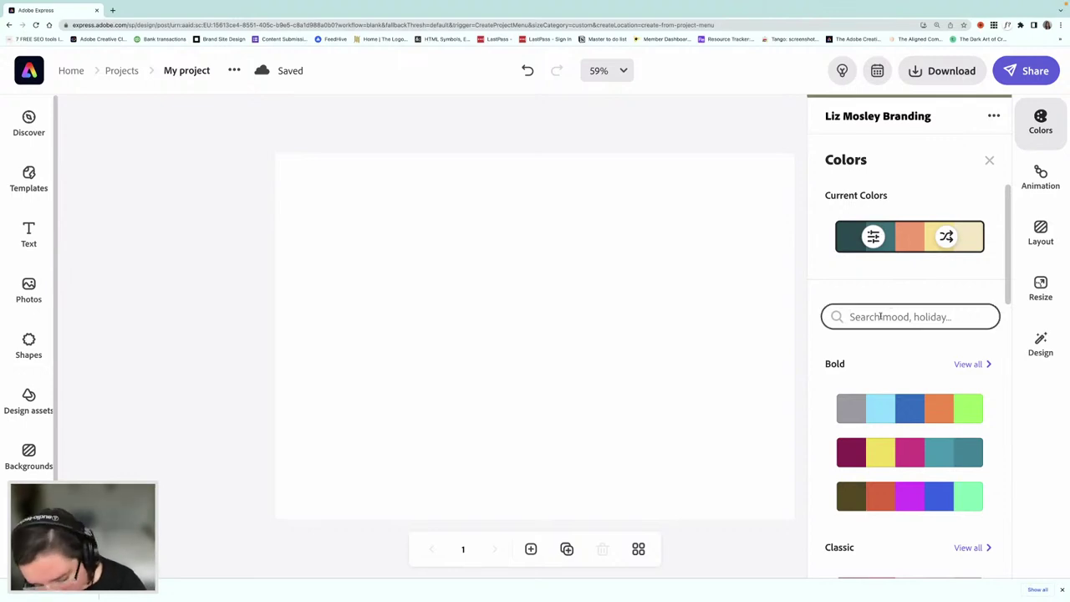
{"action": "type", "text": "Autumnal"}
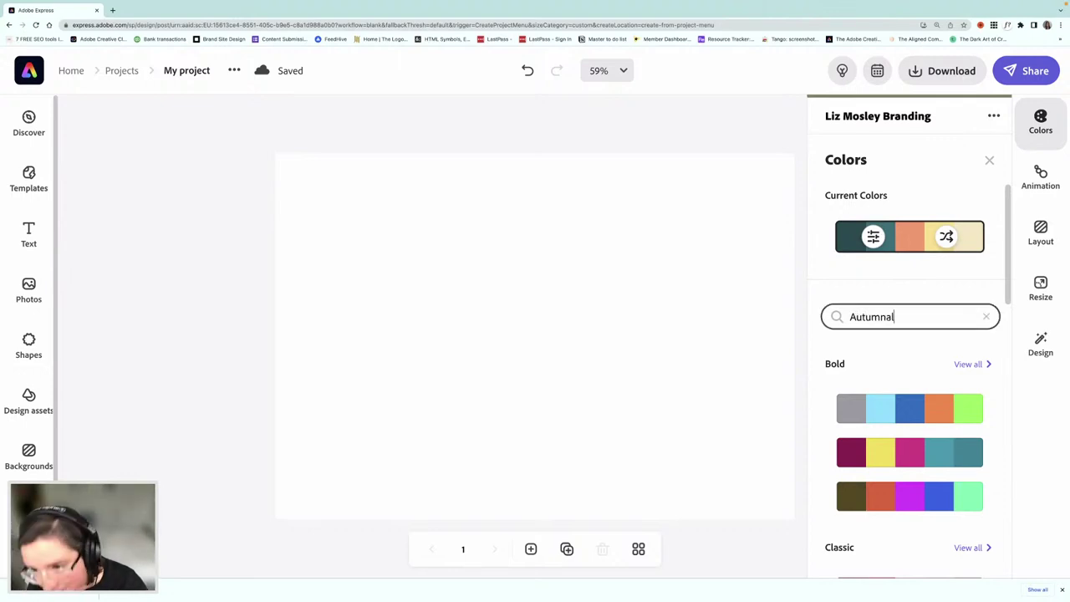
{"action": "key", "text": "Return"}
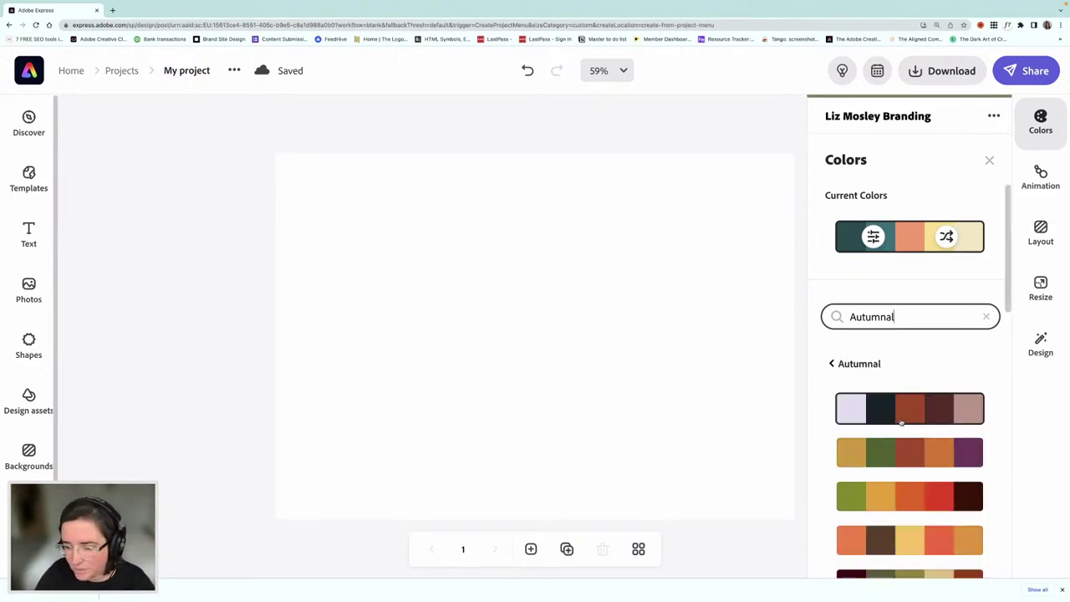
Step: Browse the Autumnal palettes and compare their color combinations for the design
{"action": "scroll", "coordinate": [901, 422], "scroll_direction": "down", "scroll_amount": 5}
{"action": "scroll", "coordinate": [904, 421], "scroll_direction": "down", "scroll_amount": 5}
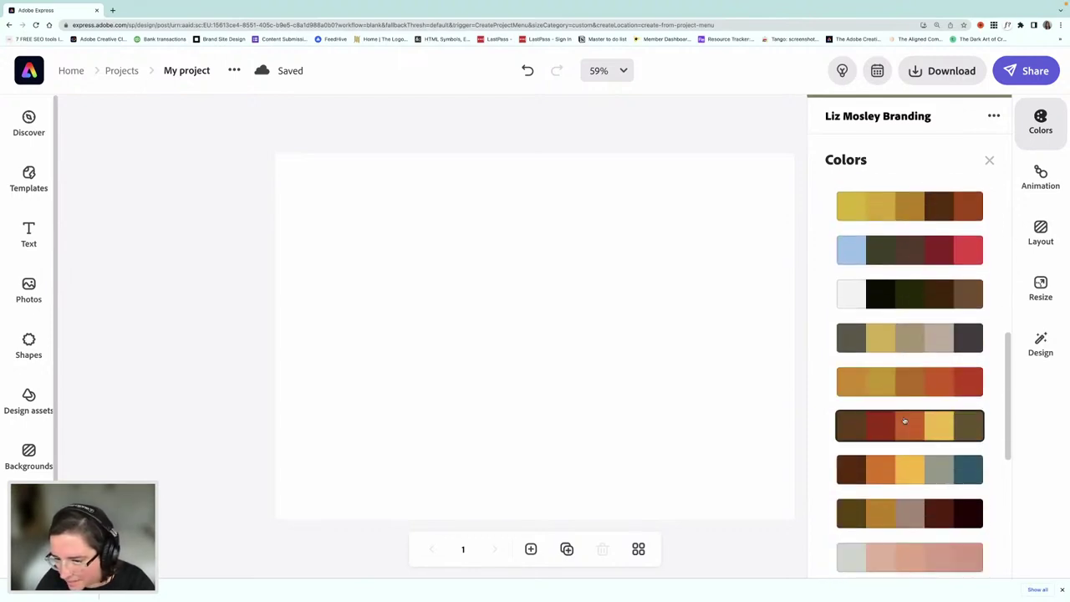
{"action": "scroll", "coordinate": [904, 420], "scroll_direction": "down", "scroll_amount": 8}
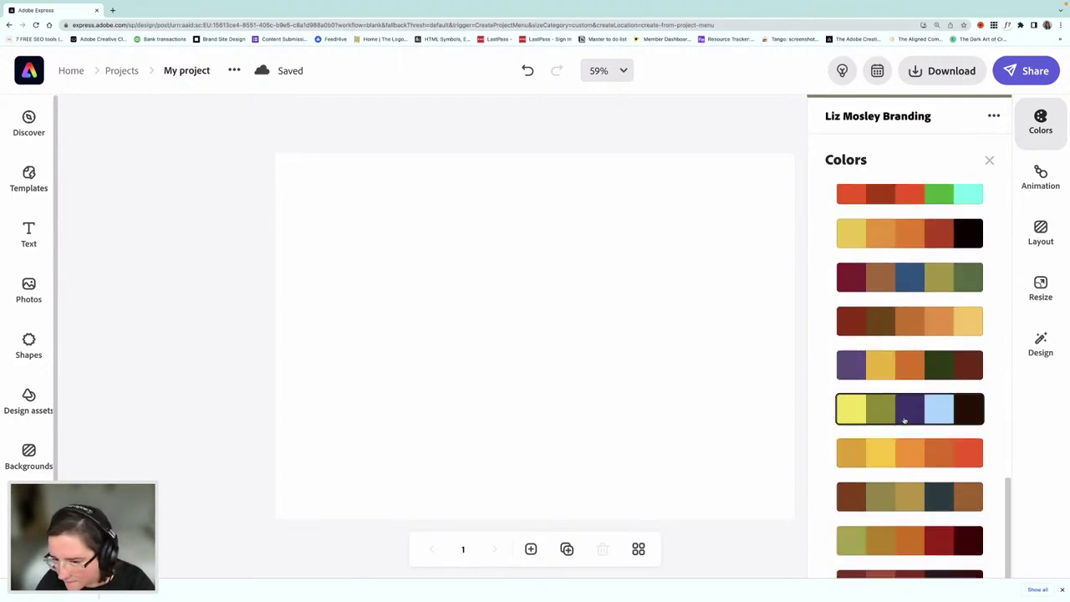
{"action": "scroll", "coordinate": [904, 421], "scroll_direction": "down", "scroll_amount": 2}
{"action": "scroll", "coordinate": [904, 420], "scroll_direction": "up", "scroll_amount": 2}
{"action": "scroll", "coordinate": [904, 420], "scroll_direction": "up", "scroll_amount": 4}
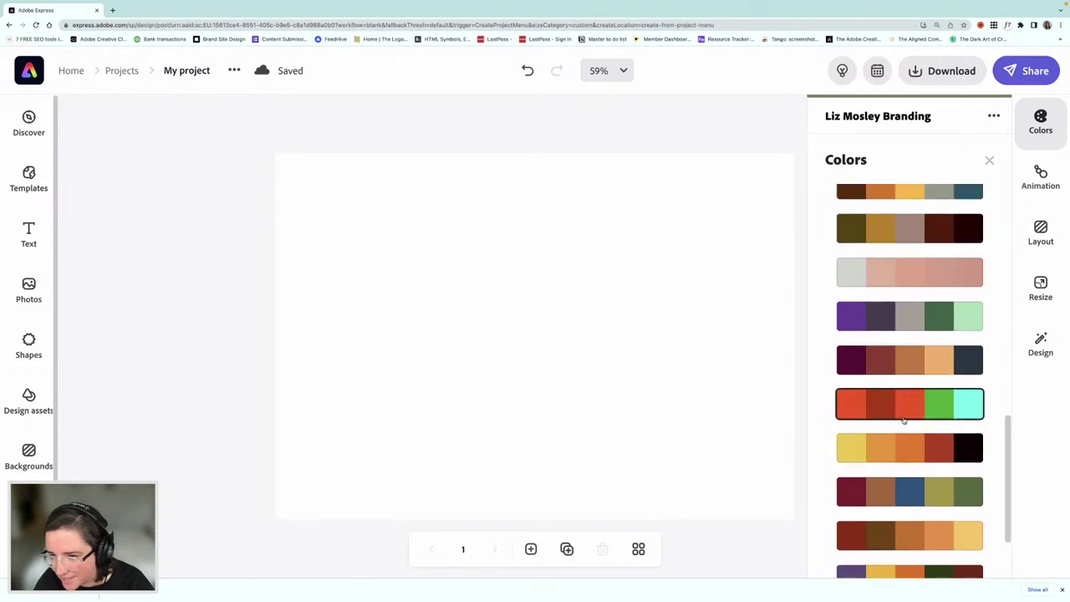
{"action": "scroll", "coordinate": [905, 421], "scroll_direction": "up", "scroll_amount": 1}
{"action": "scroll", "coordinate": [905, 421], "scroll_direction": "up", "scroll_amount": 7}
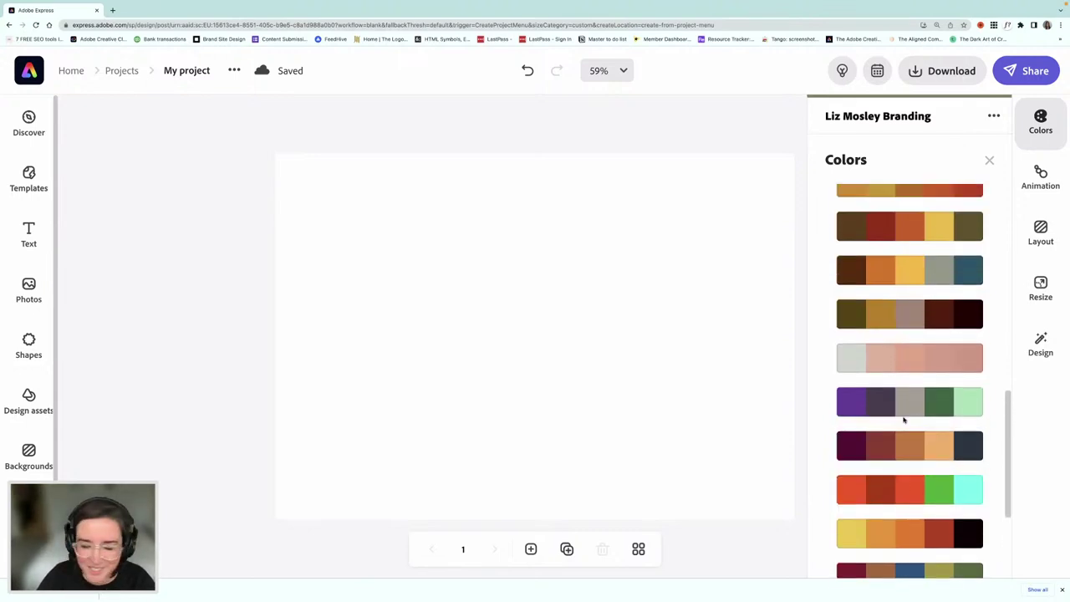
{"action": "scroll", "coordinate": [904, 421], "scroll_direction": "up", "scroll_amount": 7}
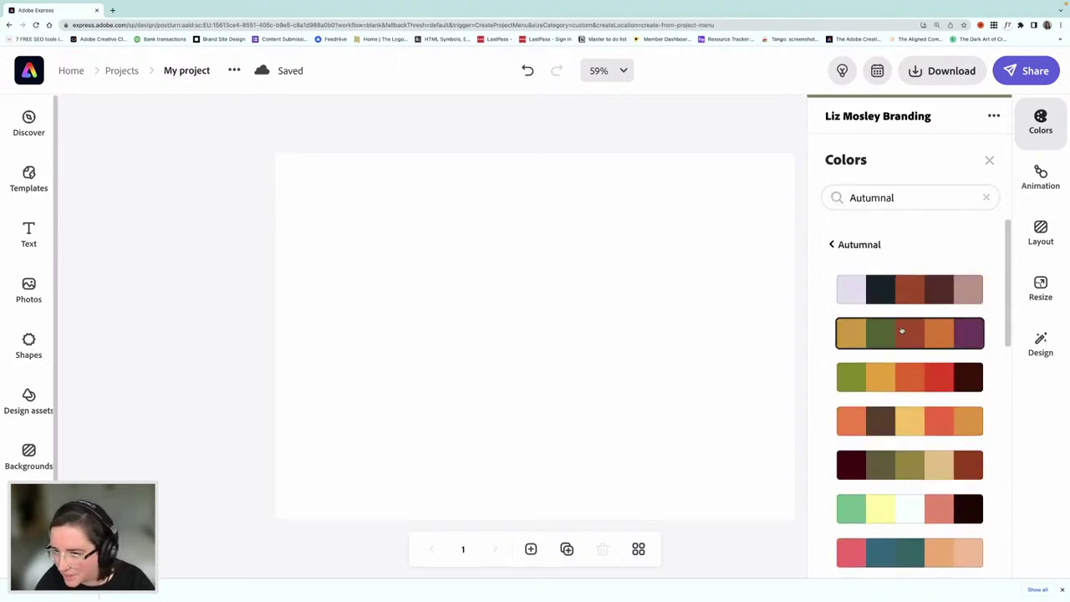
{"action": "scroll", "coordinate": [902, 359], "scroll_direction": "down", "scroll_amount": 2}
{"action": "scroll", "coordinate": [905, 387], "scroll_direction": "down", "scroll_amount": 1}
{"action": "scroll", "coordinate": [899, 384], "scroll_direction": "up", "scroll_amount": 1}
{"action": "scroll", "coordinate": [883, 351], "scroll_direction": "up", "scroll_amount": 1}
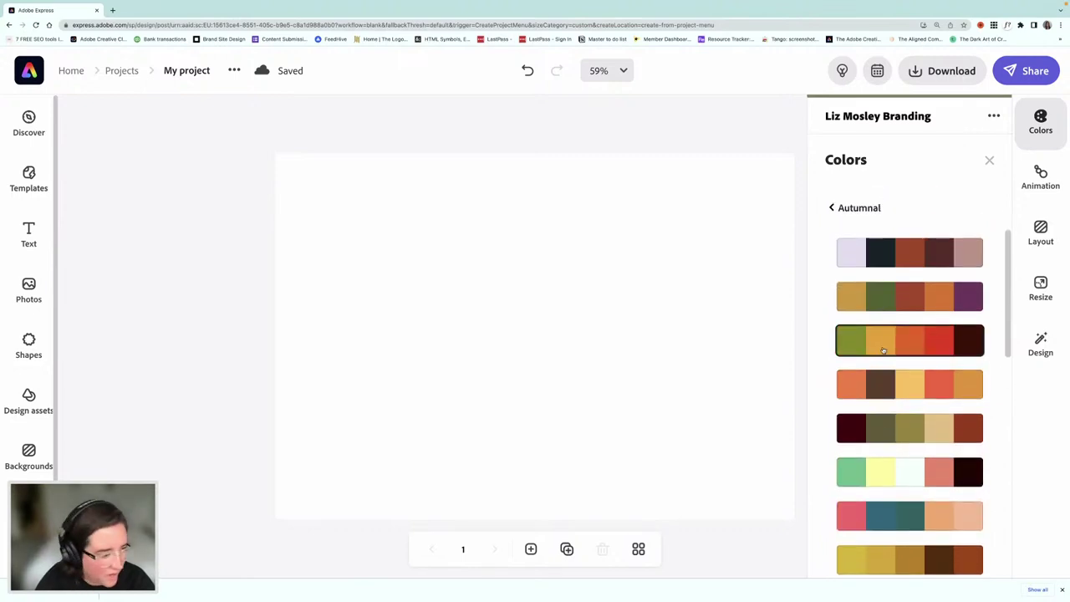
{"action": "scroll", "coordinate": [883, 351], "scroll_direction": "up", "scroll_amount": 2}
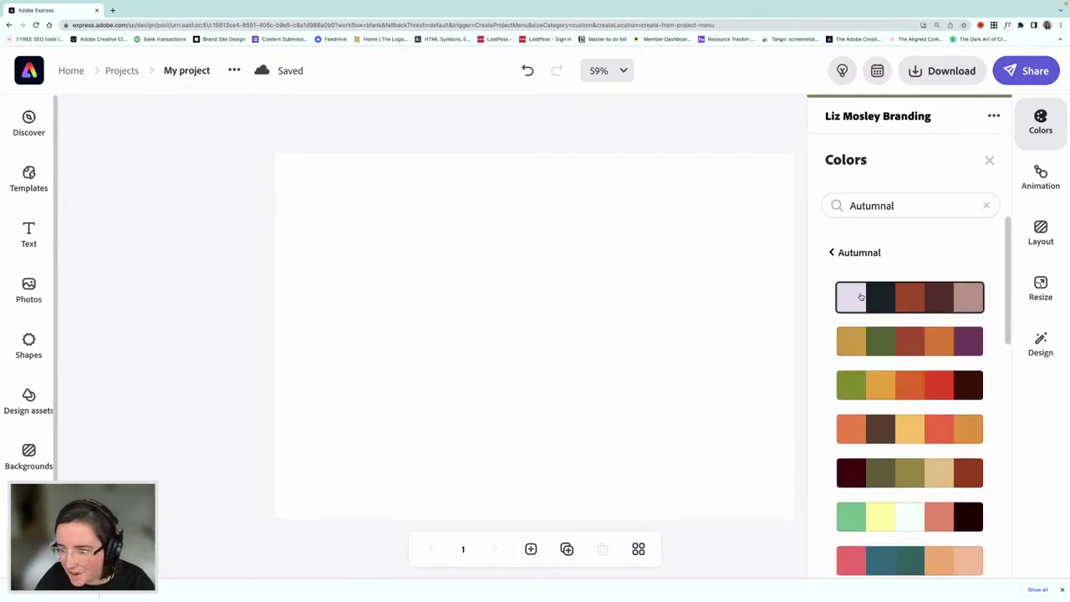
Step: Apply the first Autumnal palette and set the page background to its pale lavender, #E2DDF0
{"action": "left_click", "coordinate": [861, 297]}
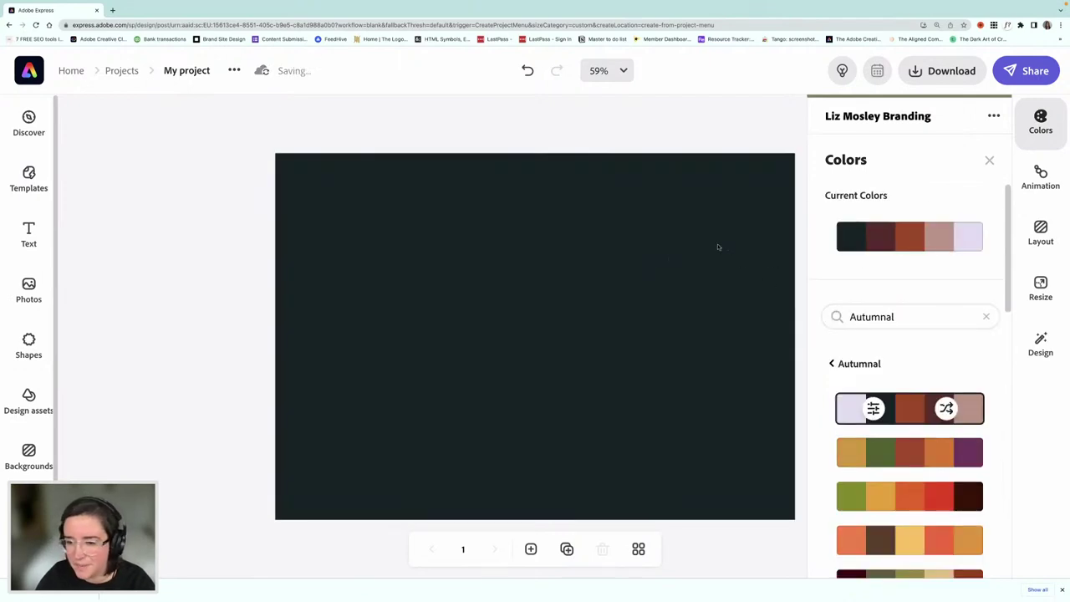
{"action": "left_click", "coordinate": [743, 156]}
{"action": "mouse_move", "coordinate": [953, 195]}
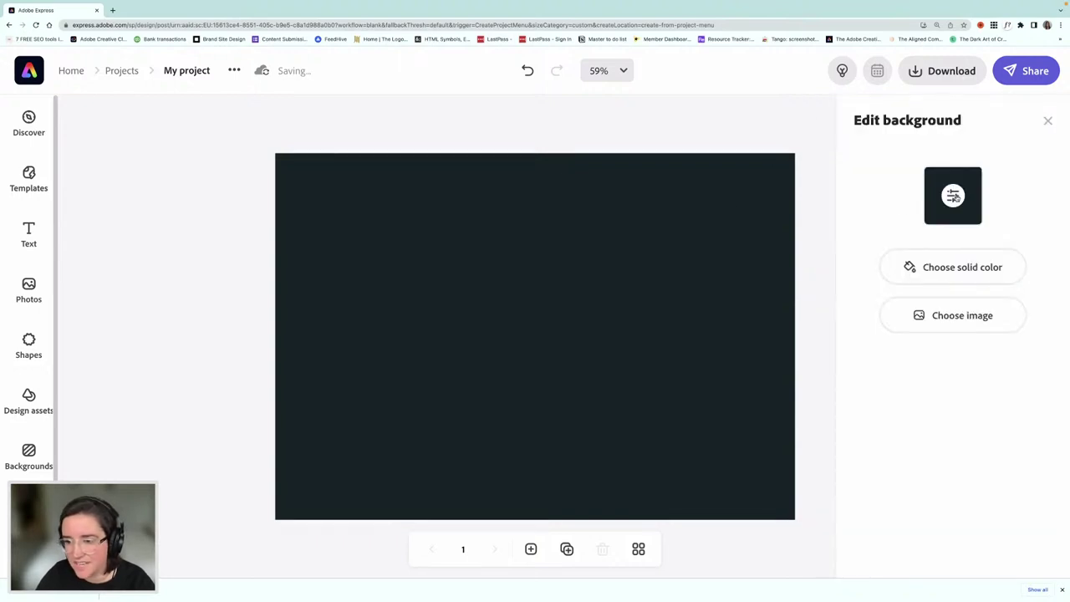
{"action": "left_click", "coordinate": [952, 195]}
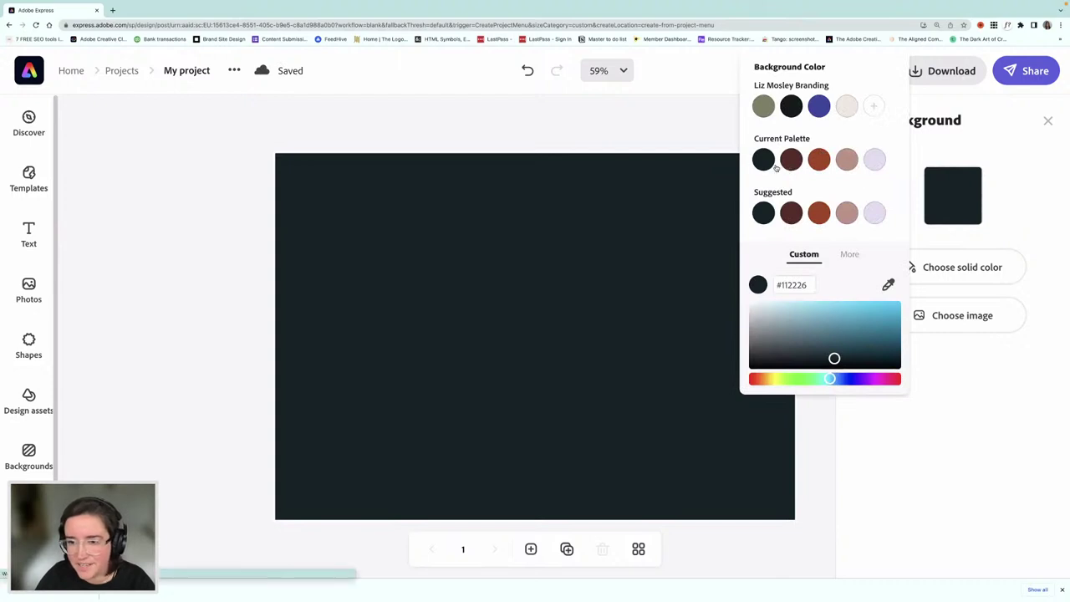
{"action": "left_click", "coordinate": [877, 164]}
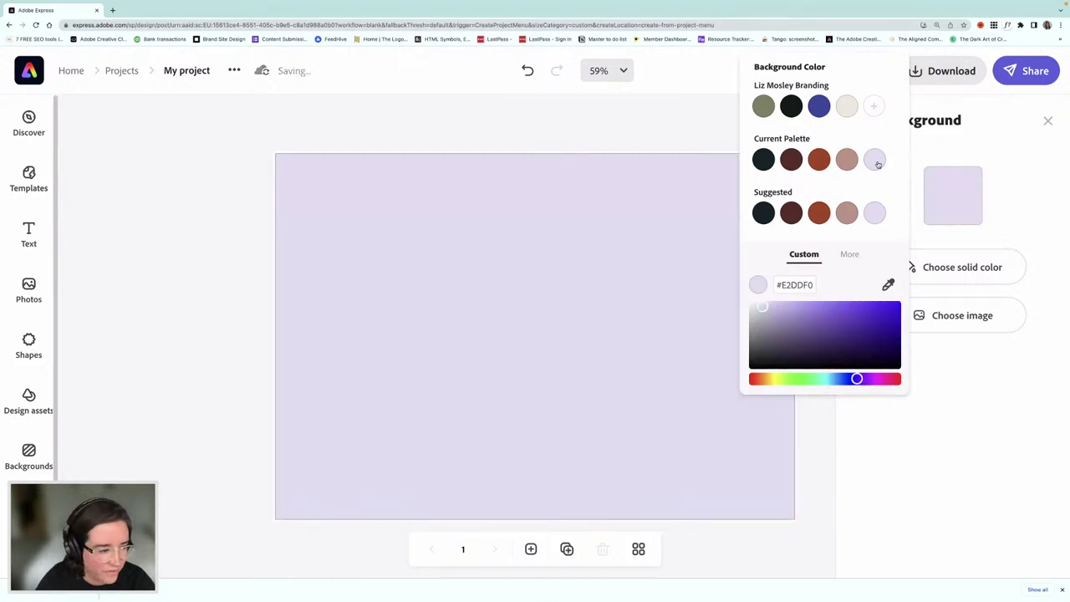
{"action": "left_click", "coordinate": [1047, 120]}
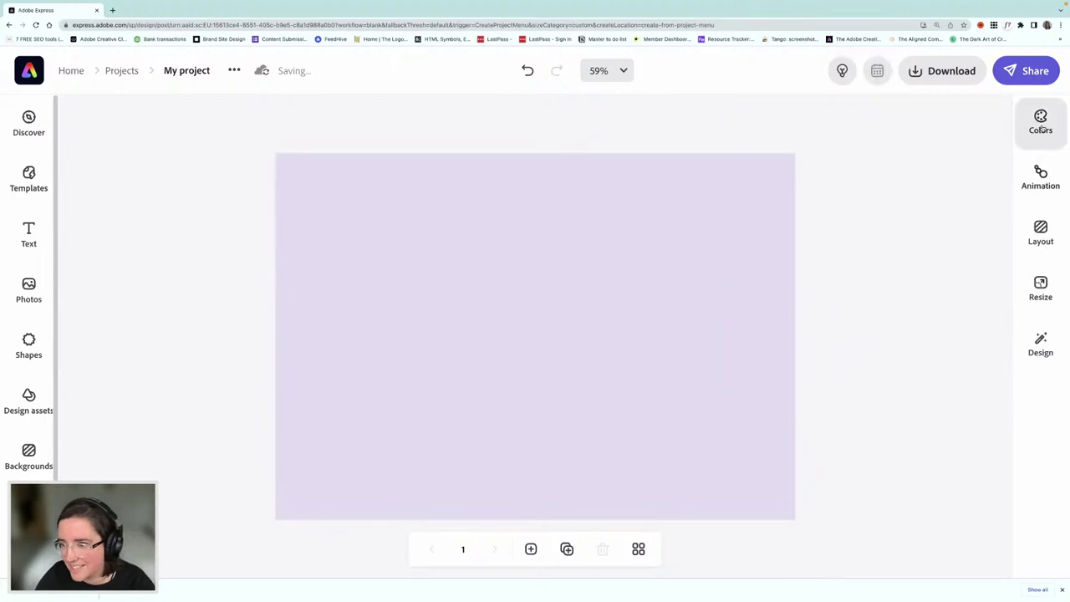
Step: Apply the Autumnal palette of green, amber, orange, red and dark brown, shuffling it until the background is dark brown
{"action": "left_click", "coordinate": [1041, 121]}
{"action": "scroll", "coordinate": [914, 362], "scroll_direction": "down", "scroll_amount": 3}
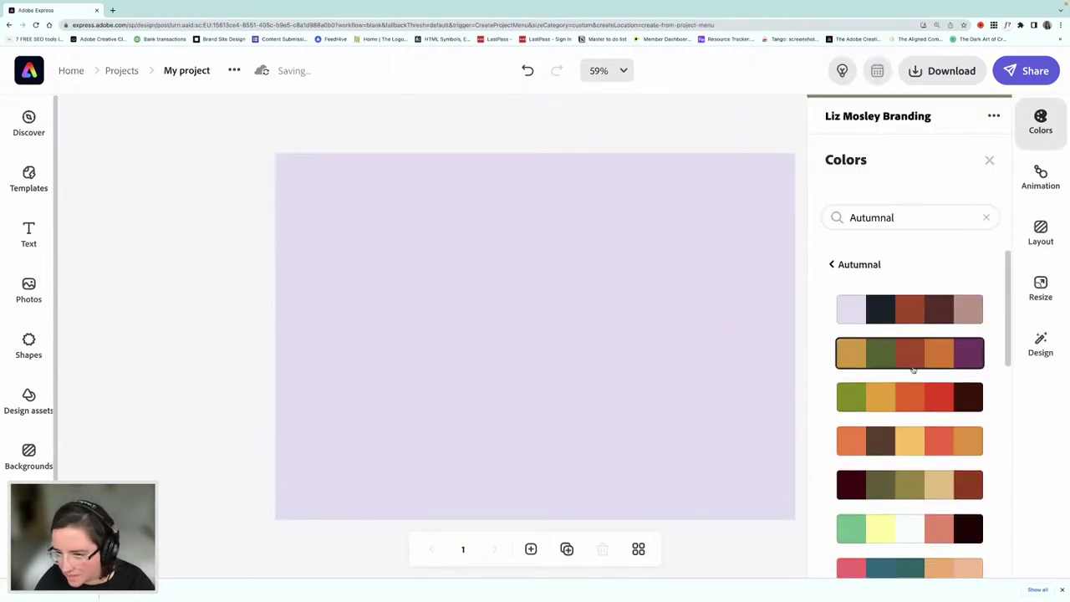
{"action": "left_click", "coordinate": [883, 407]}
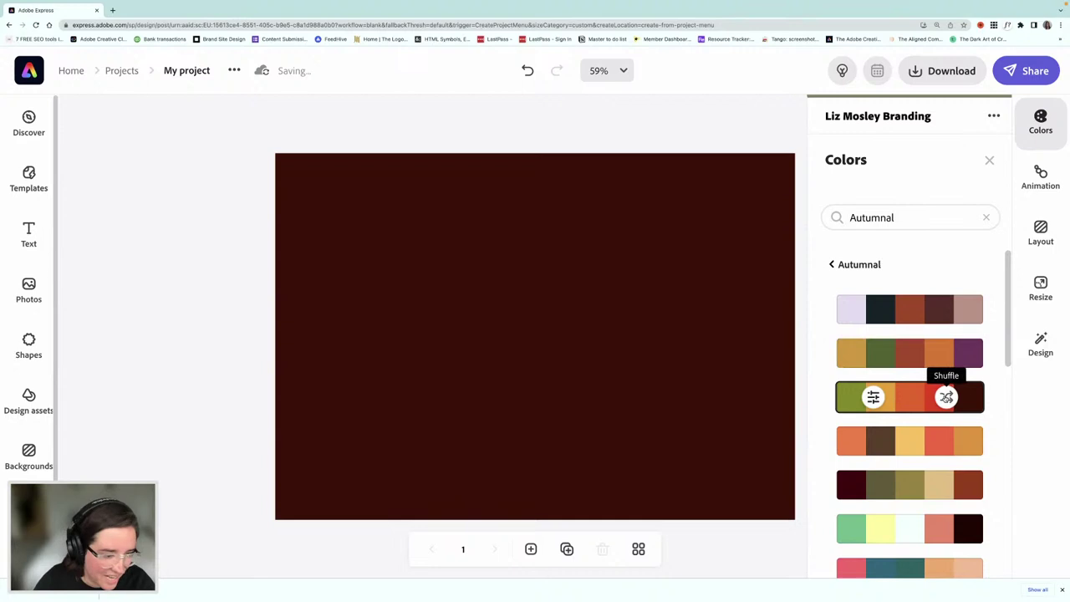
{"action": "left_click", "coordinate": [945, 398]}
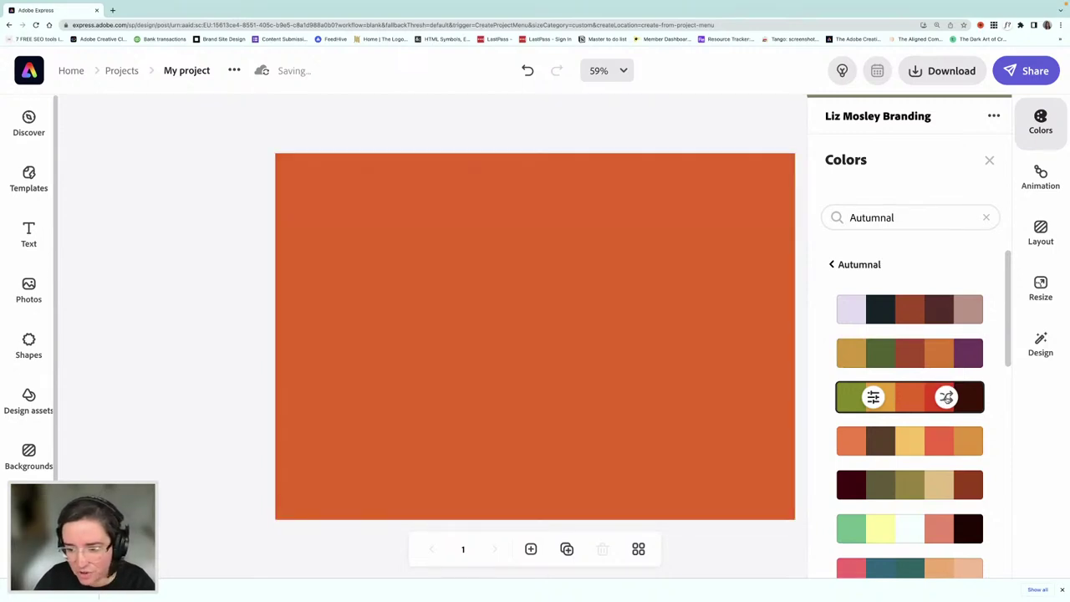
{"action": "left_click", "coordinate": [945, 398]}
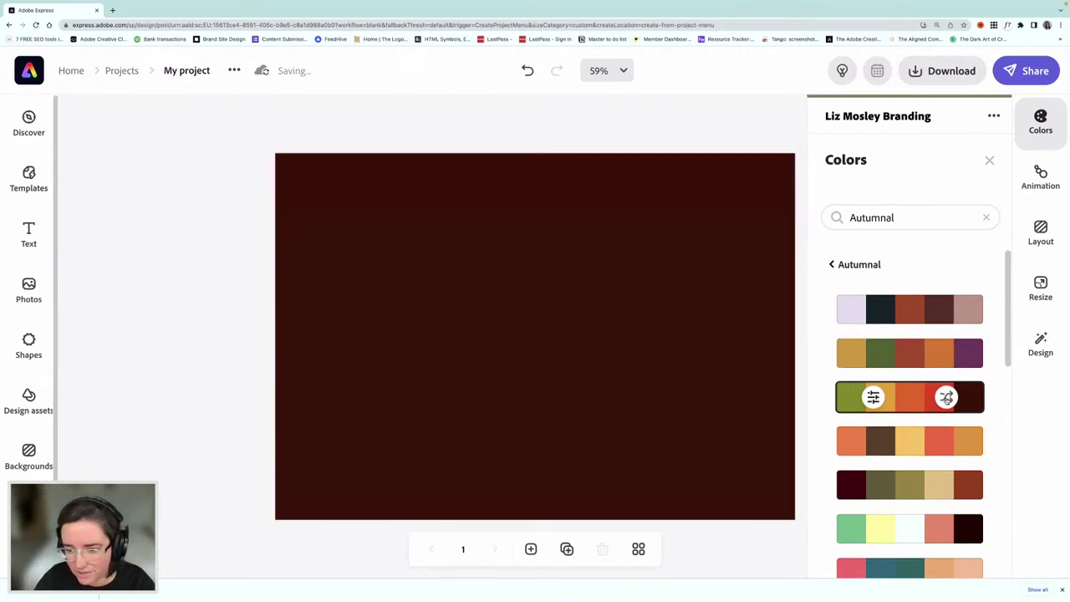
{"action": "left_click", "coordinate": [945, 398]}
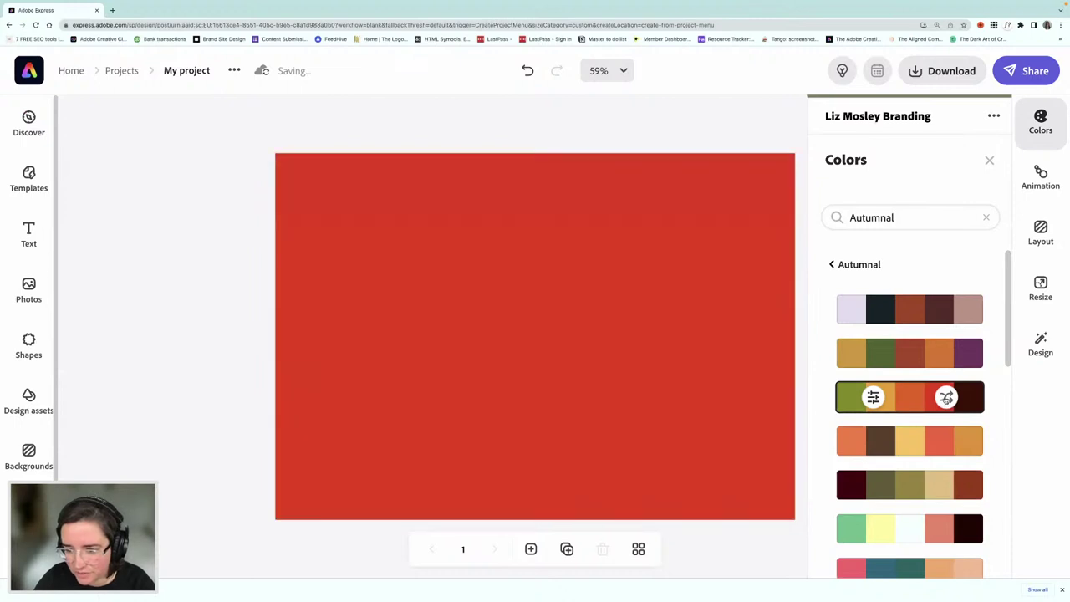
{"action": "left_click", "coordinate": [946, 398]}
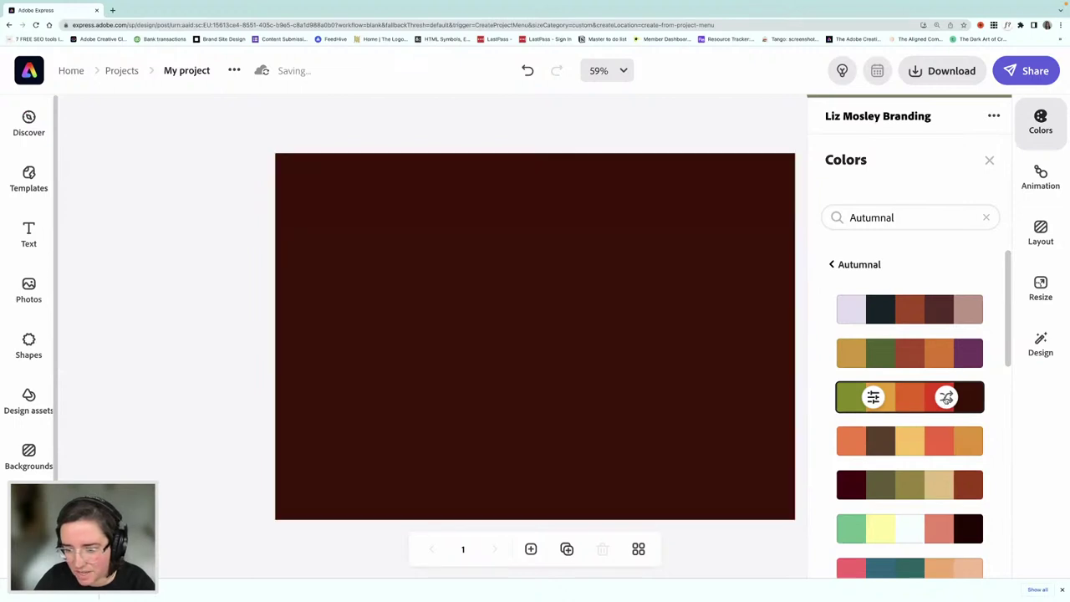
Step: Set the page background to the brand's cream color, #EEE8DE
{"action": "left_click", "coordinate": [799, 321]}
{"action": "left_click", "coordinate": [751, 264]}
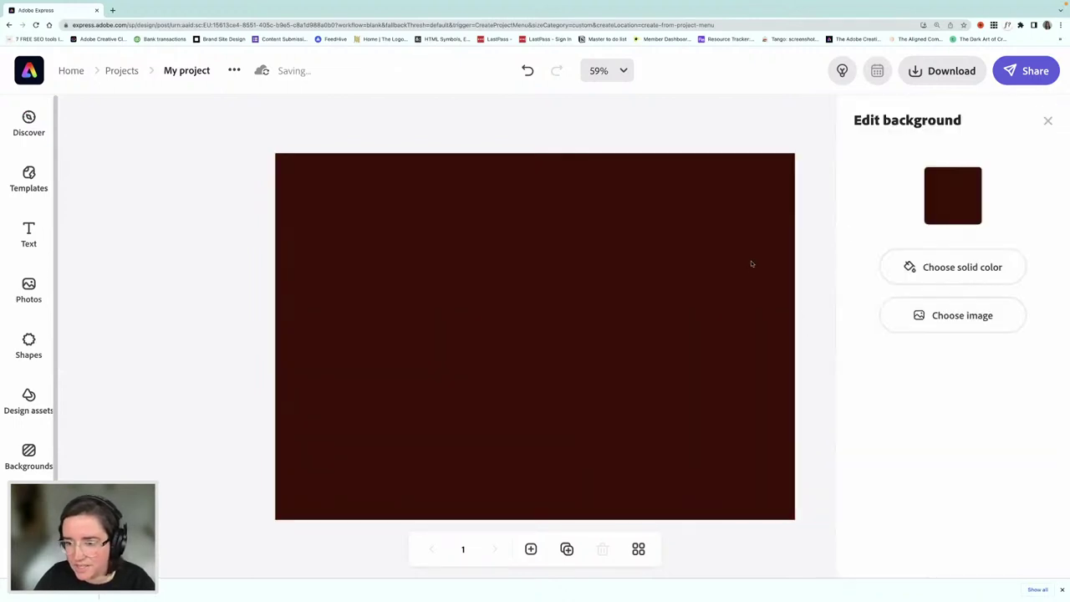
{"action": "left_click", "coordinate": [952, 195]}
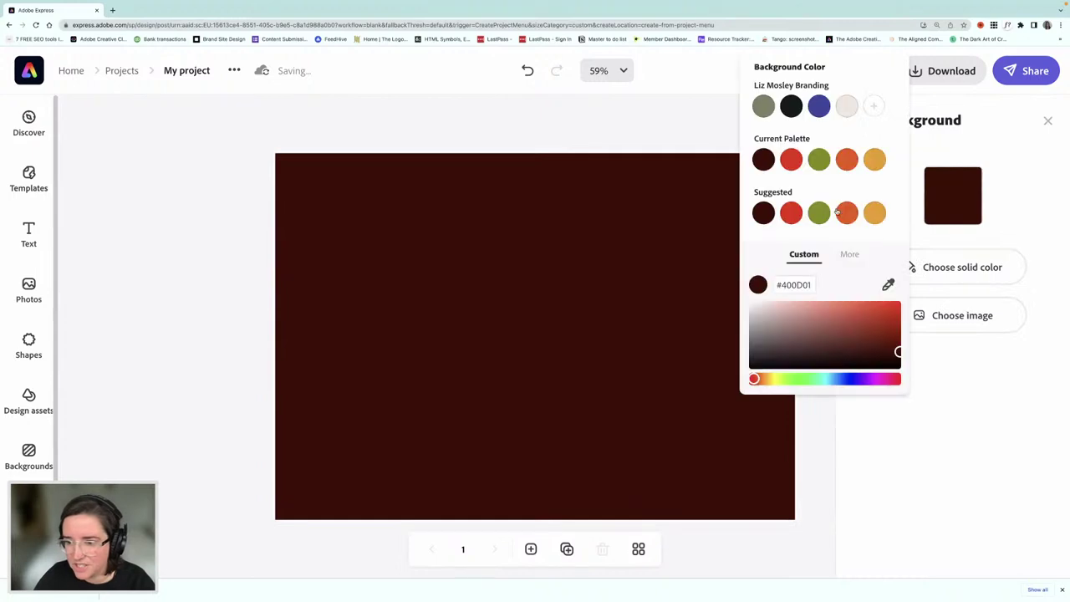
{"action": "left_click", "coordinate": [846, 107]}
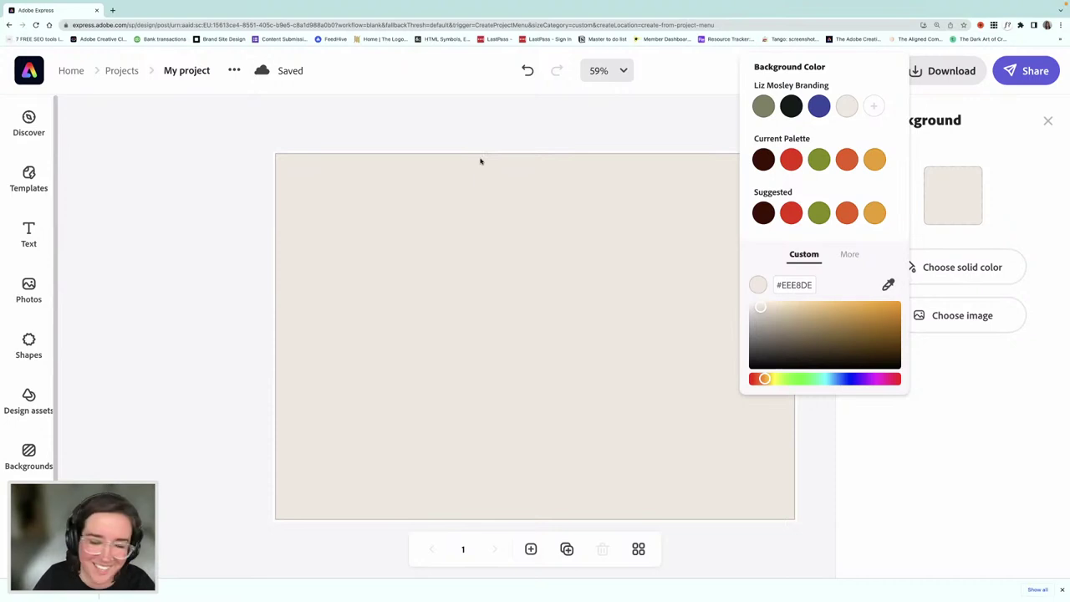
{"action": "left_click", "coordinate": [396, 229]}
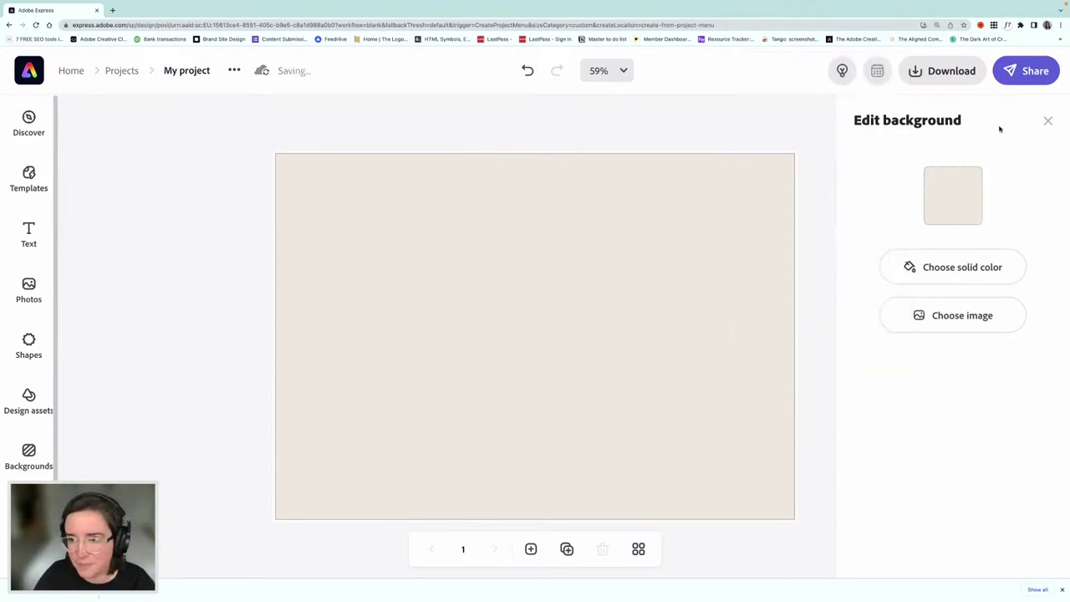
{"action": "left_click", "coordinate": [1046, 121]}
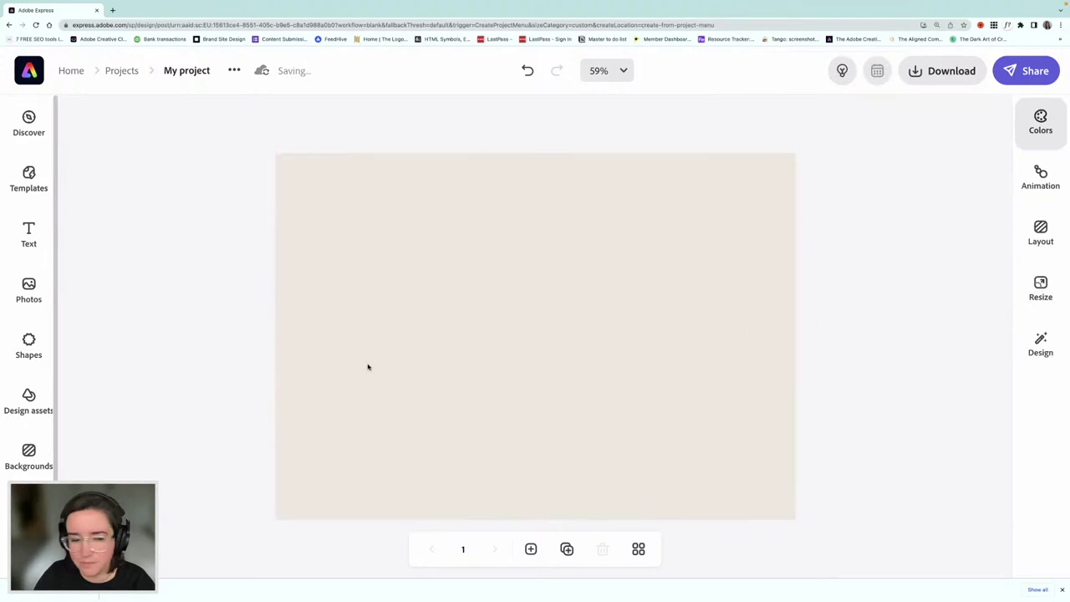
Step: Add a filled rounded square from the basic rectangle shapes to the page
{"action": "left_click", "coordinate": [28, 343]}
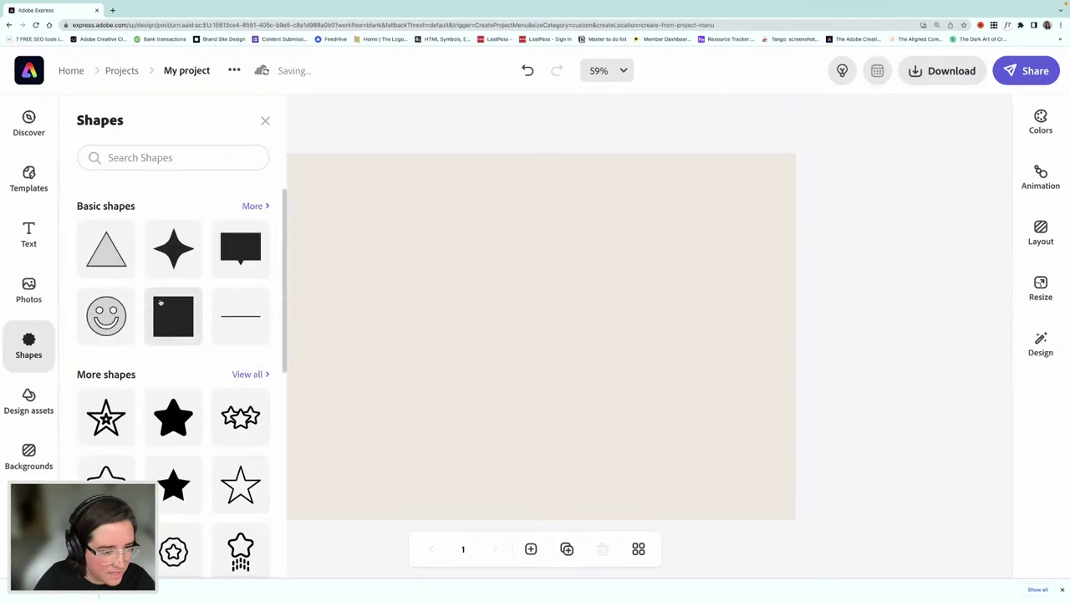
{"action": "left_click", "coordinate": [253, 207]}
{"action": "scroll", "coordinate": [190, 306], "scroll_direction": "down", "scroll_amount": 2}
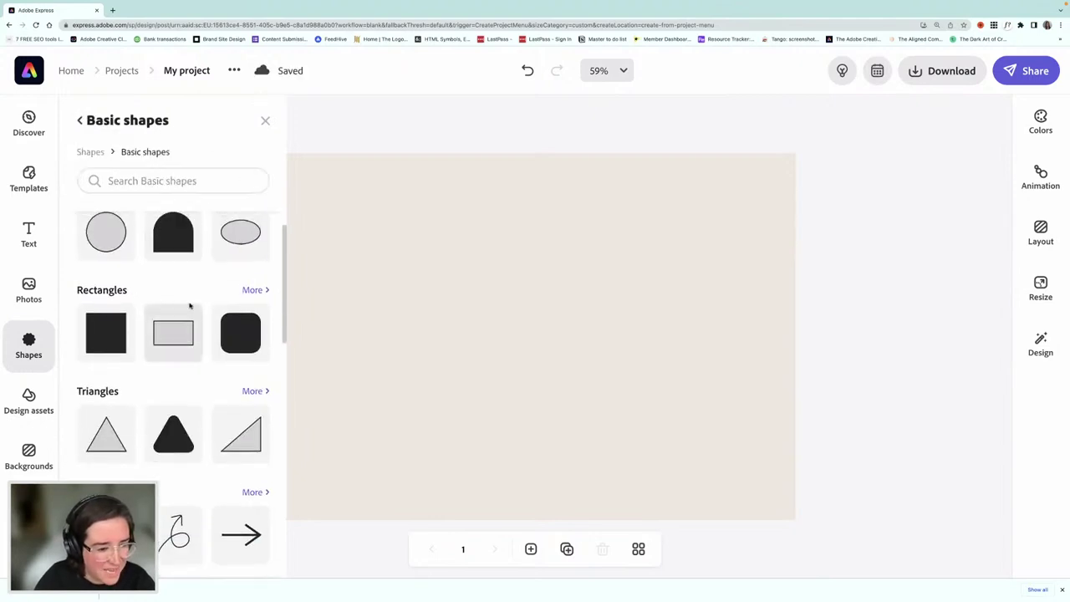
{"action": "left_click", "coordinate": [246, 286]}
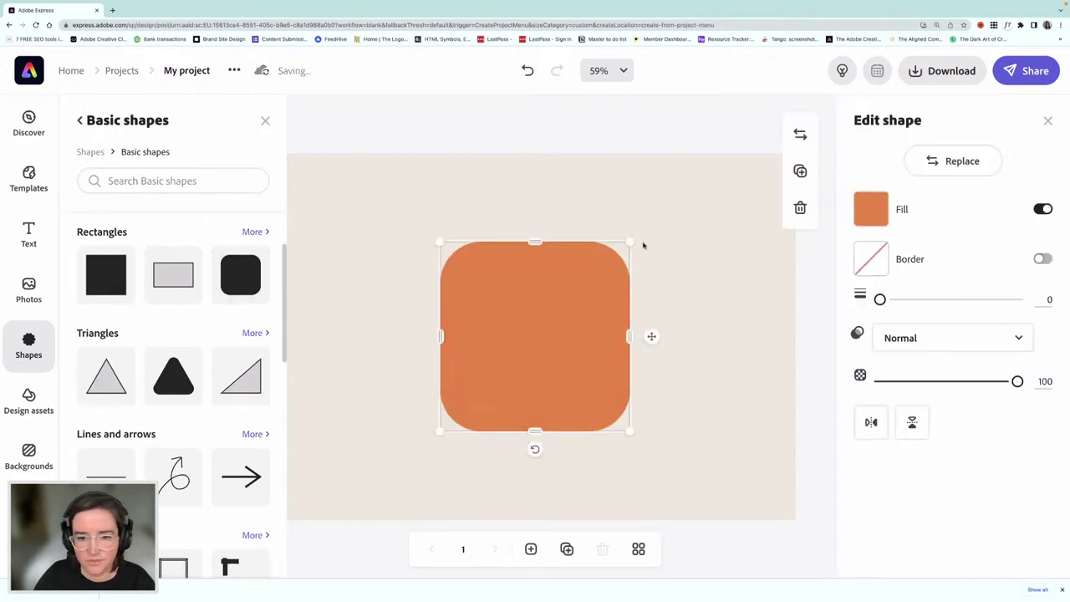
Step: Apply the Autumnal palette of green, amber, orange, red and dark brown, shuffling it until the rounded square is green
{"action": "left_click", "coordinate": [871, 210]}
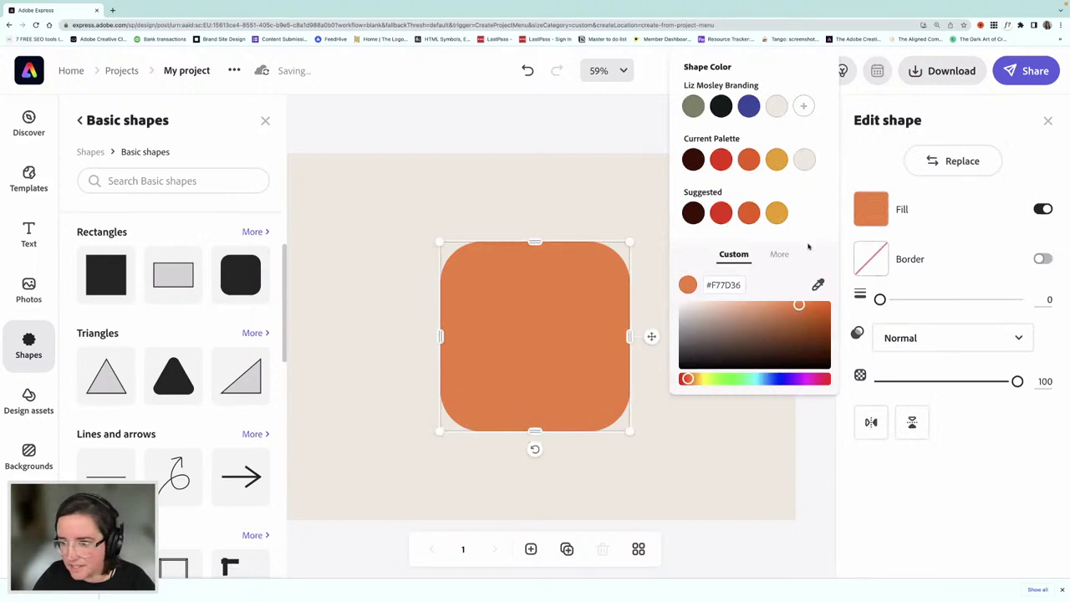
{"action": "left_click", "coordinate": [1047, 120]}
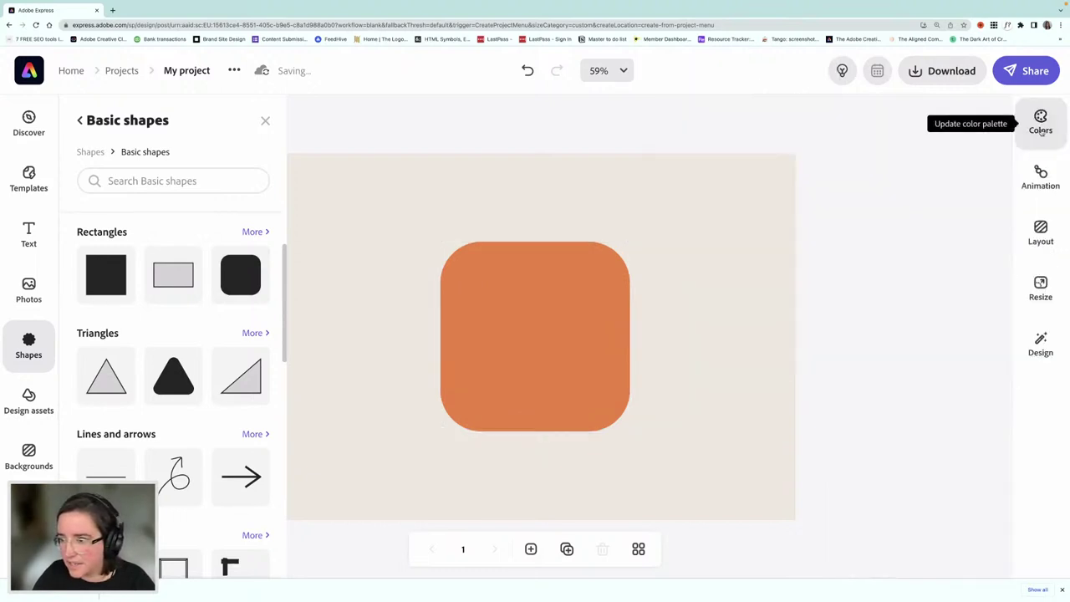
{"action": "left_click", "coordinate": [1040, 125]}
{"action": "scroll", "coordinate": [937, 434], "scroll_direction": "down", "scroll_amount": 3}
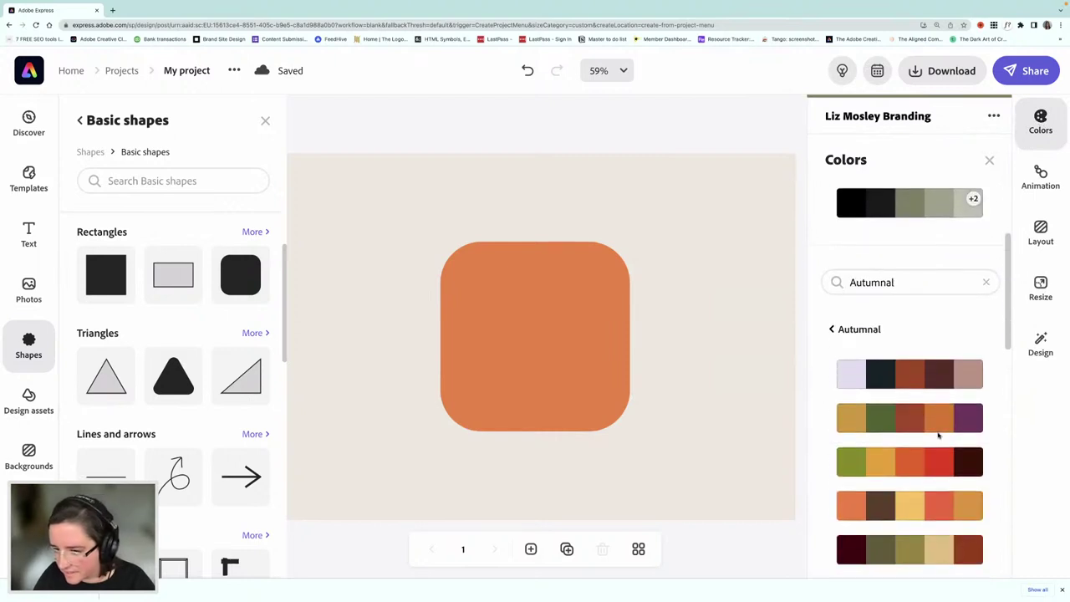
{"action": "scroll", "coordinate": [938, 435], "scroll_direction": "down", "scroll_amount": 1}
{"action": "left_click", "coordinate": [851, 422]}
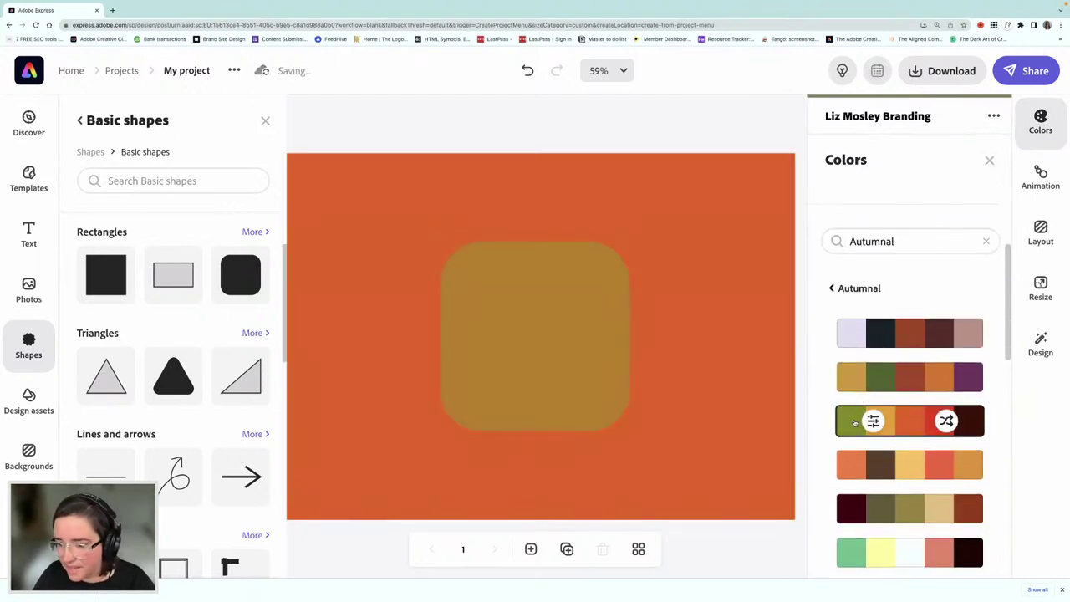
{"action": "left_click", "coordinate": [946, 421]}
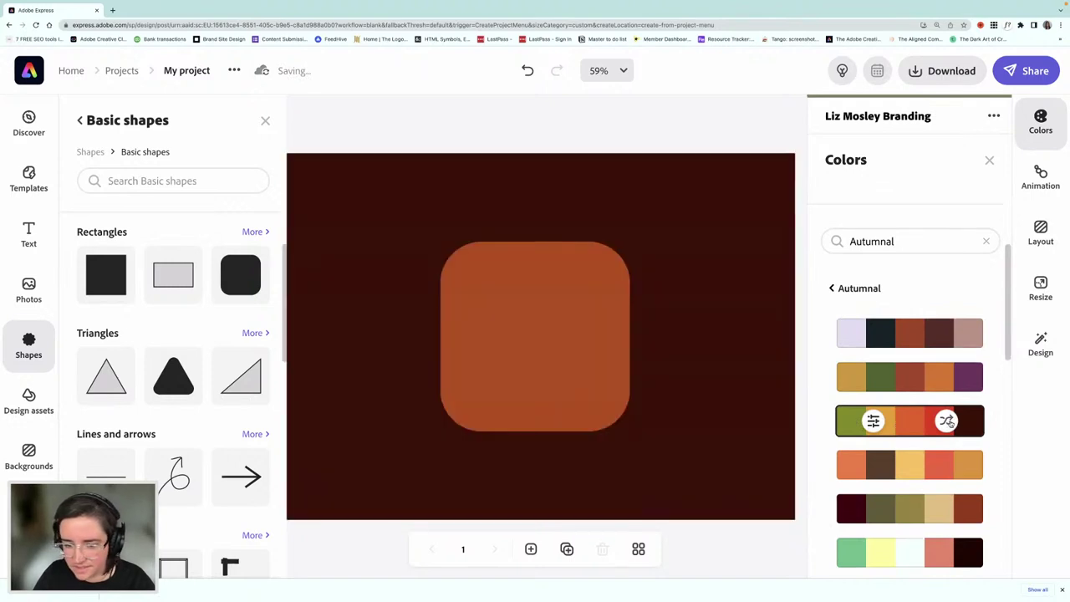
{"action": "left_click", "coordinate": [947, 422]}
{"action": "left_click", "coordinate": [947, 421]}
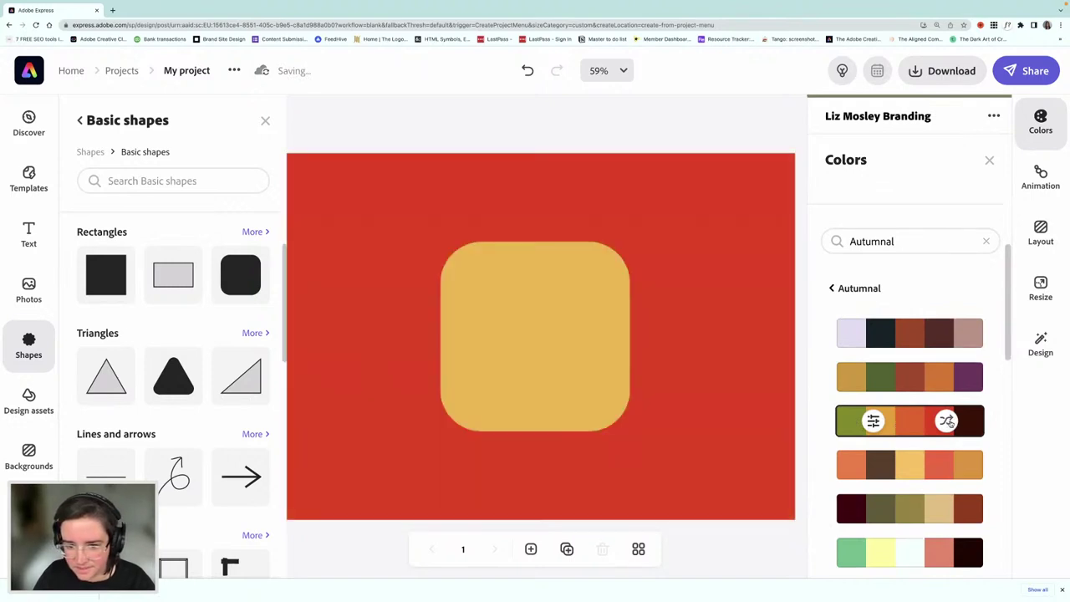
{"action": "left_click", "coordinate": [946, 421]}
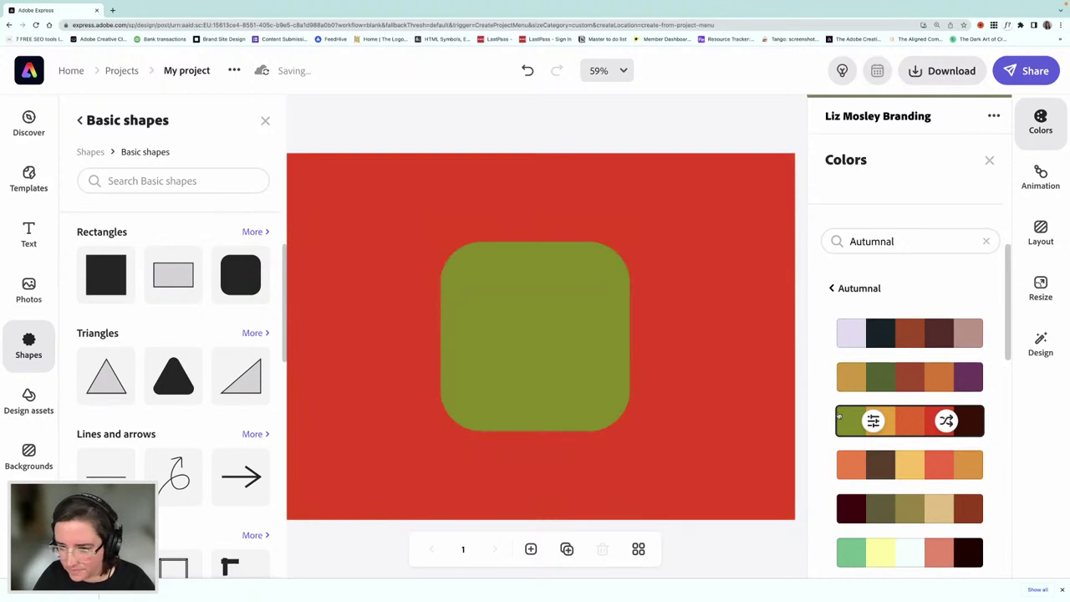
Step: Change the background behind the green square to the brand cream, #EEE8DE
{"action": "left_click", "coordinate": [740, 158]}
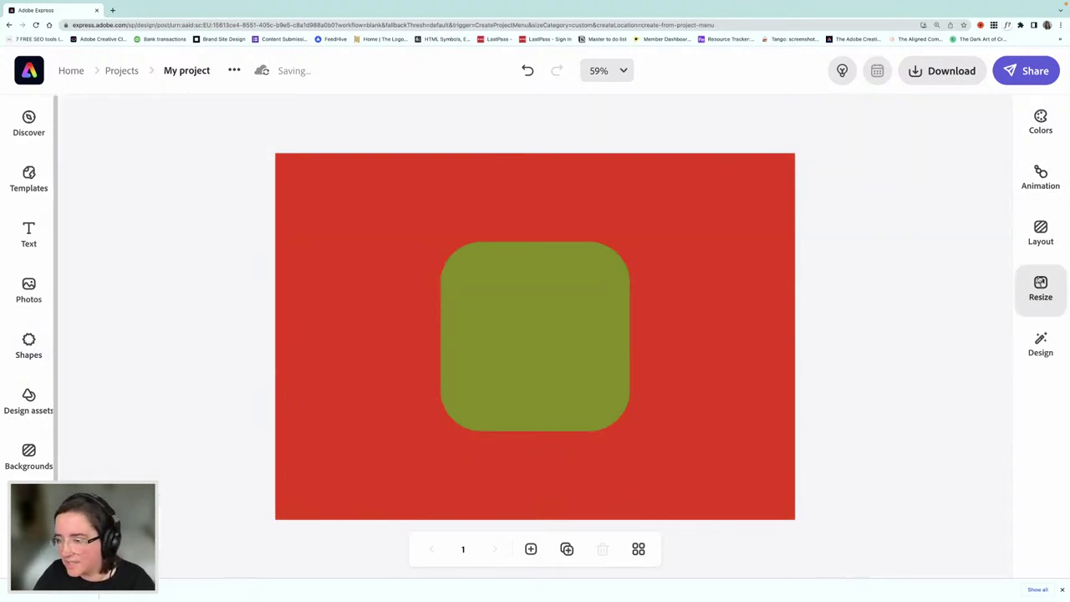
{"action": "left_click", "coordinate": [781, 204]}
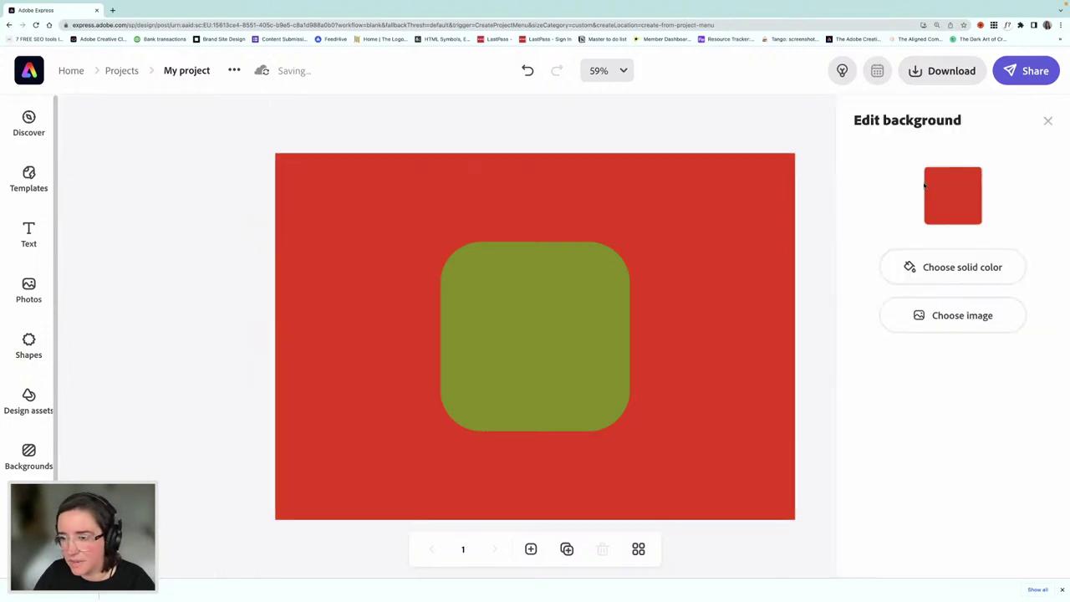
{"action": "left_click", "coordinate": [952, 195]}
{"action": "left_click", "coordinate": [846, 106]}
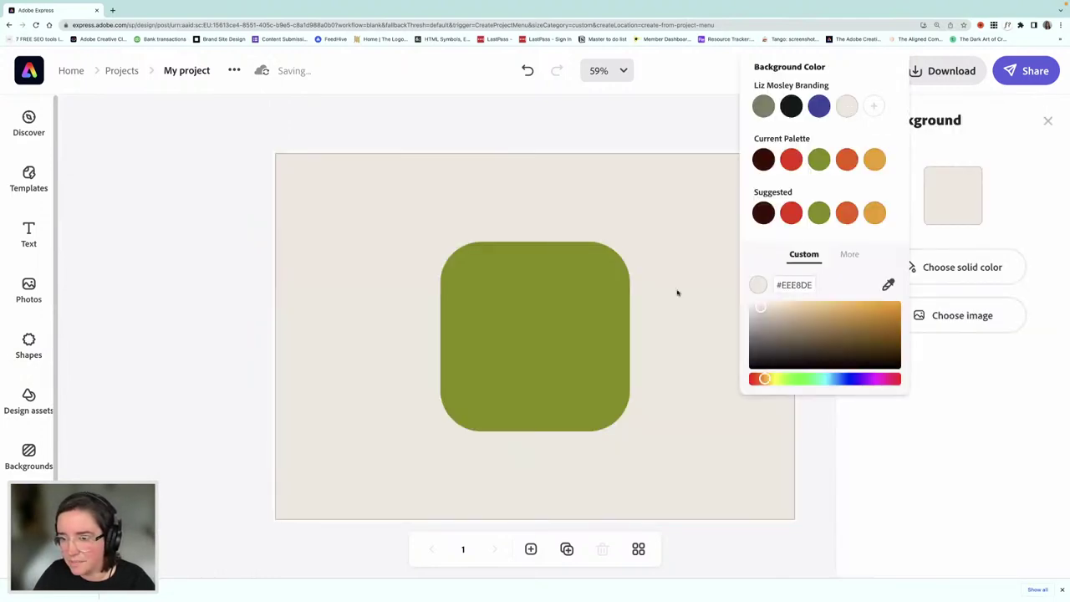
{"action": "left_click", "coordinate": [380, 310]}
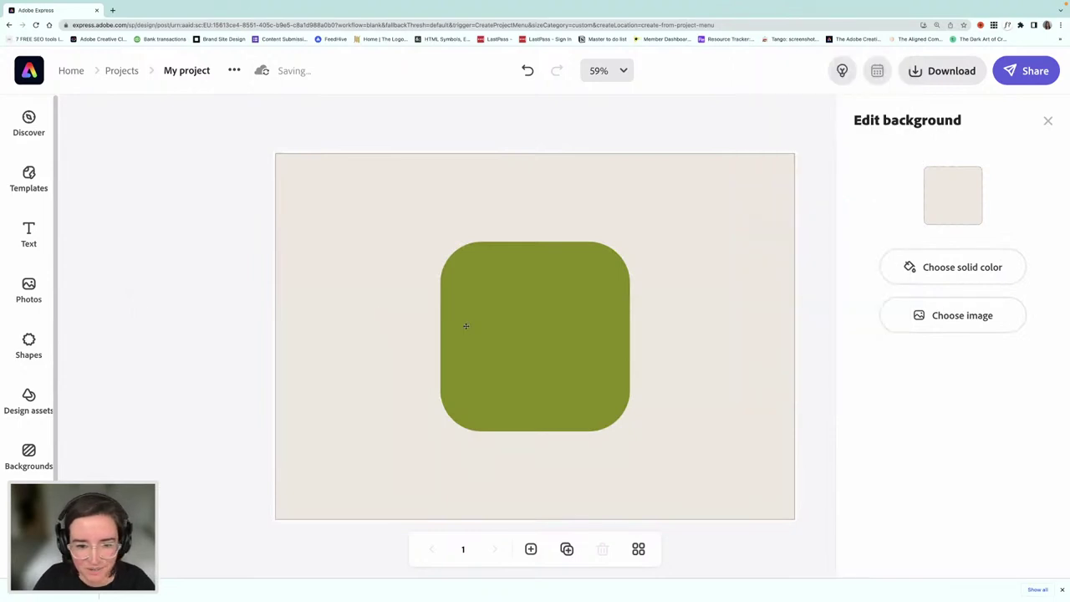
Step: Shrink the green rounded square, tilt it slightly clockwise and place it in the page's upper-right corner
{"action": "left_click", "coordinate": [468, 330]}
{"action": "left_click_drag", "start_coordinate": [478, 344], "coordinate": [603, 300]}
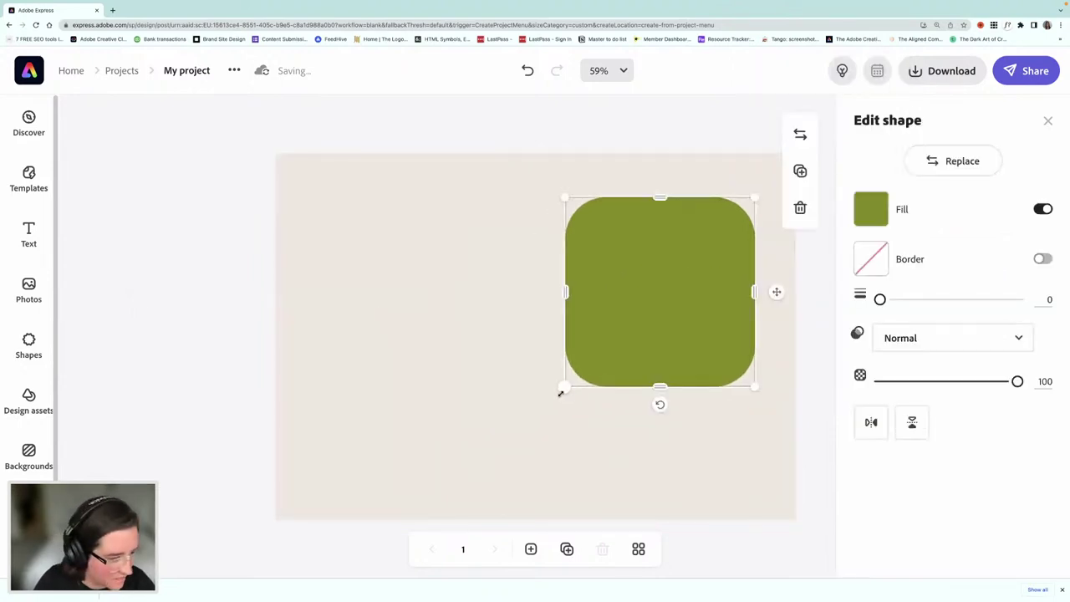
{"action": "left_click_drag", "start_coordinate": [577, 385], "coordinate": [601, 349]}
{"action": "left_click_drag", "start_coordinate": [676, 365], "coordinate": [669, 366]}
{"action": "left_click_drag", "start_coordinate": [693, 311], "coordinate": [697, 275]}
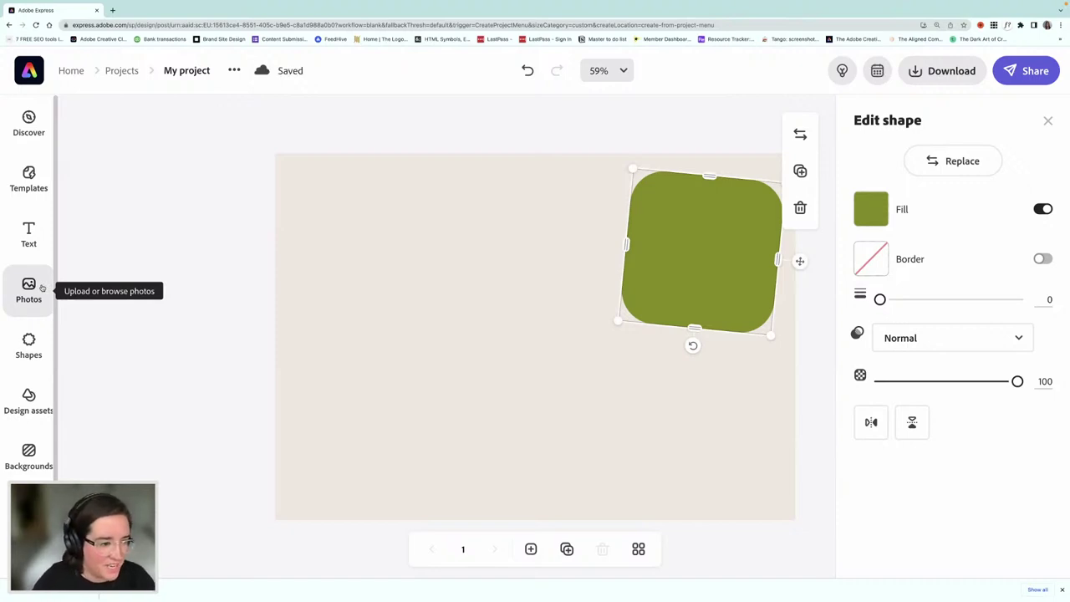
Step: Search the Adobe Stock photos for "ginger biscuit"
{"action": "left_click", "coordinate": [30, 287]}
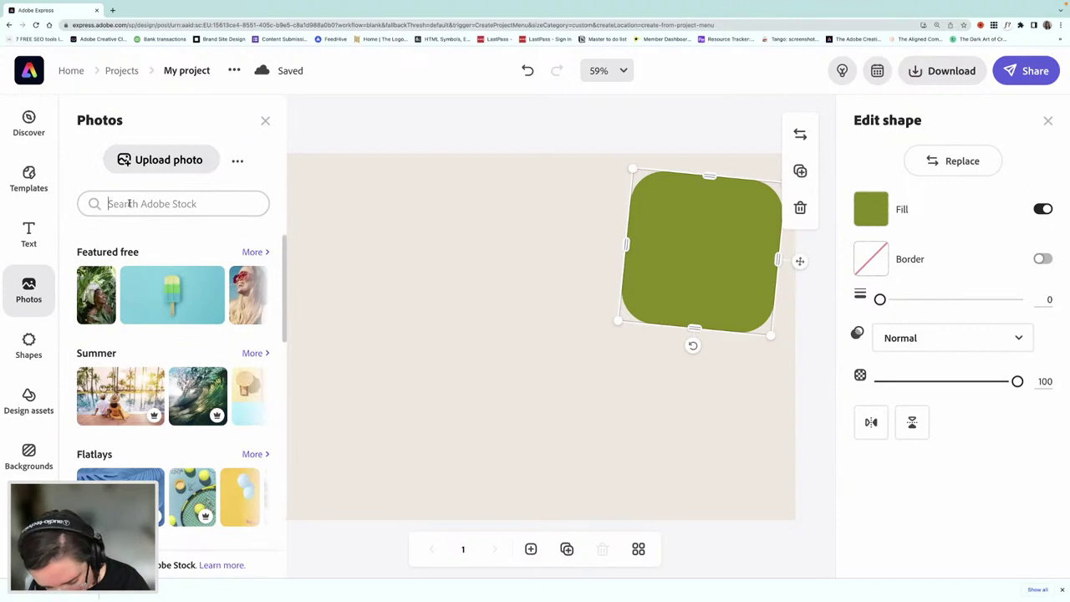
{"action": "type", "text": "ginger"}
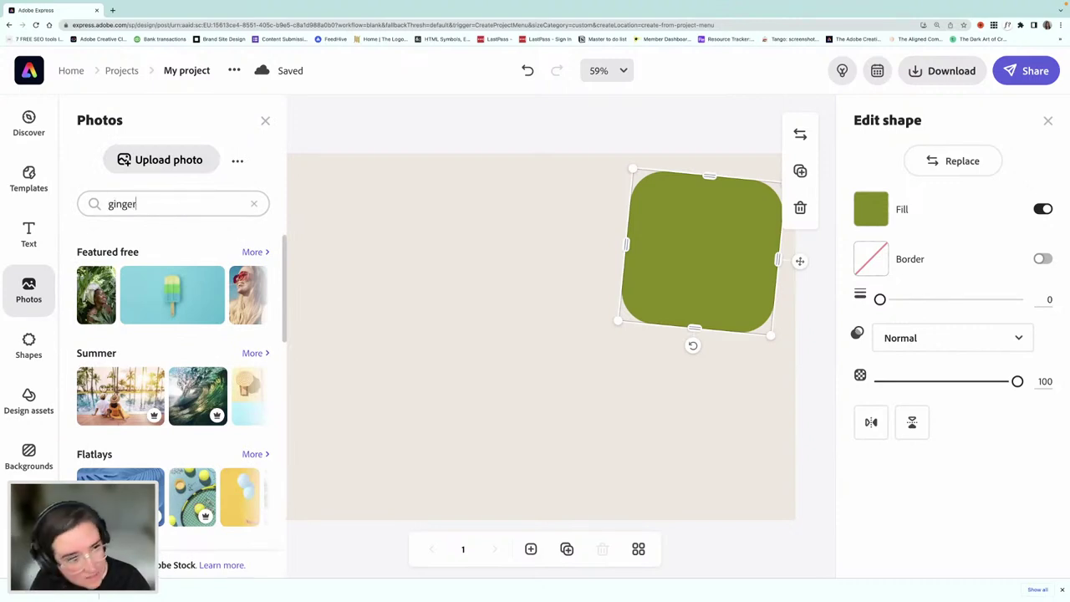
{"action": "type", "text": " biscuit"}
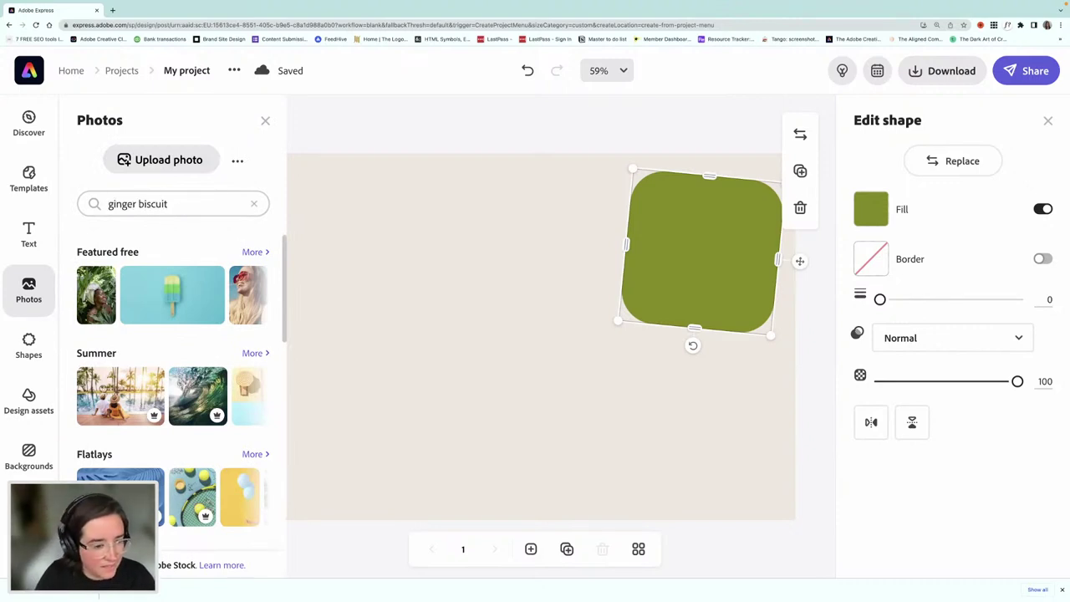
{"action": "key", "text": "Return"}
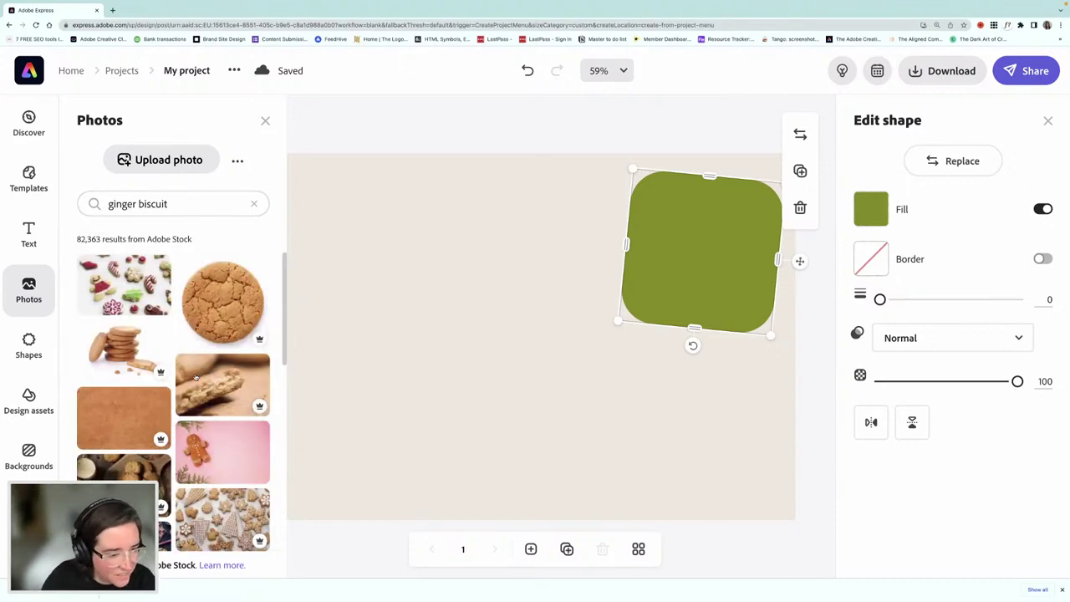
Step: Add the photo of ginger biscuits on a wooden board with cinnamon sticks, placing it mid-page so it overlaps the green square's lower-left corner
{"action": "scroll", "coordinate": [196, 378], "scroll_direction": "down", "scroll_amount": 2}
{"action": "scroll", "coordinate": [201, 380], "scroll_direction": "down", "scroll_amount": 3}
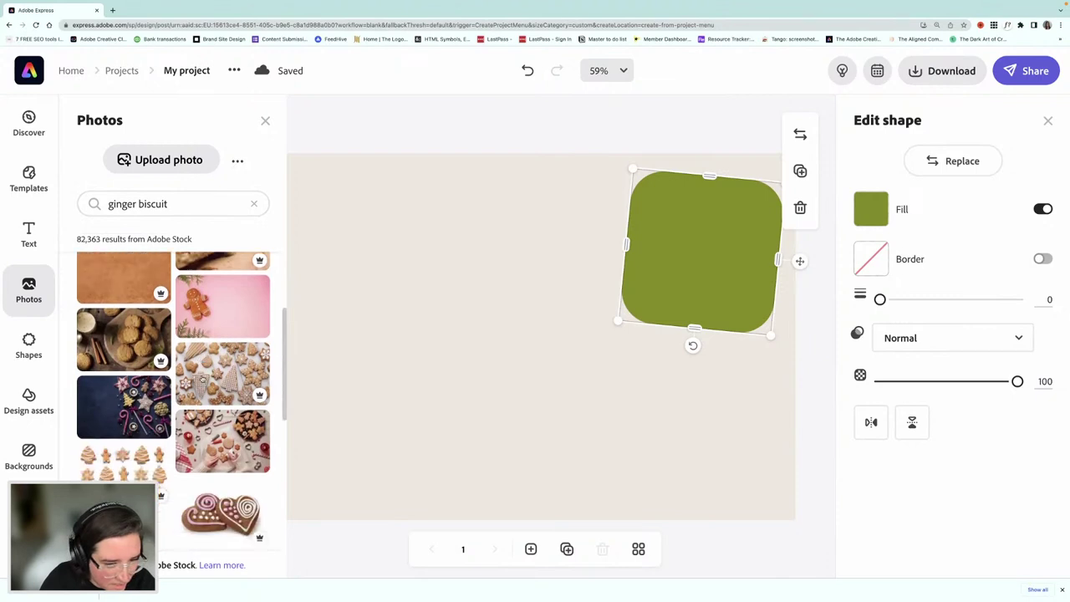
{"action": "scroll", "coordinate": [201, 381], "scroll_direction": "down", "scroll_amount": 4}
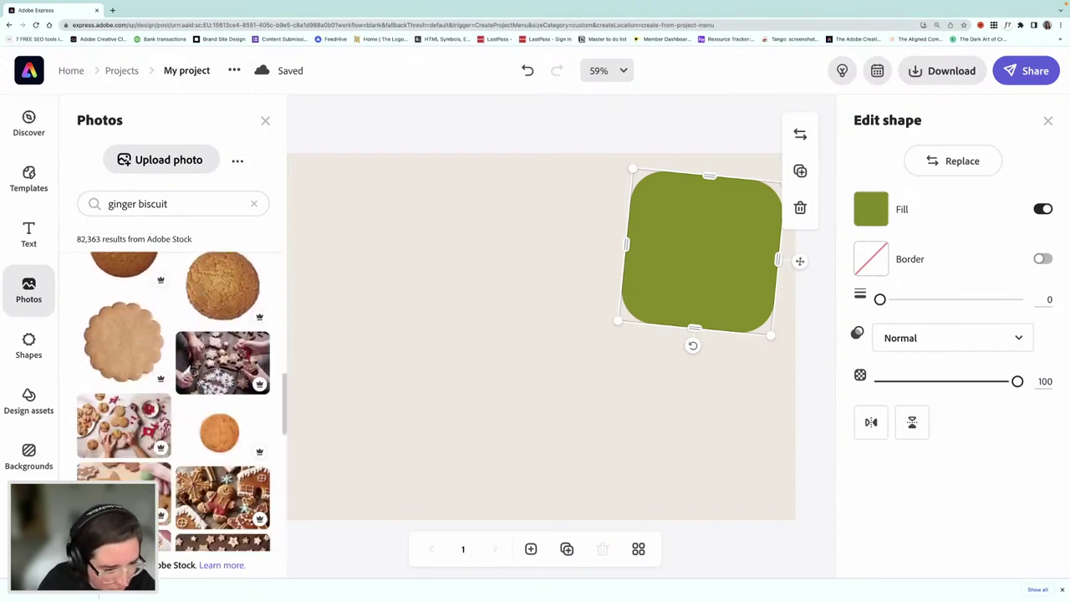
{"action": "scroll", "coordinate": [200, 381], "scroll_direction": "down", "scroll_amount": 1}
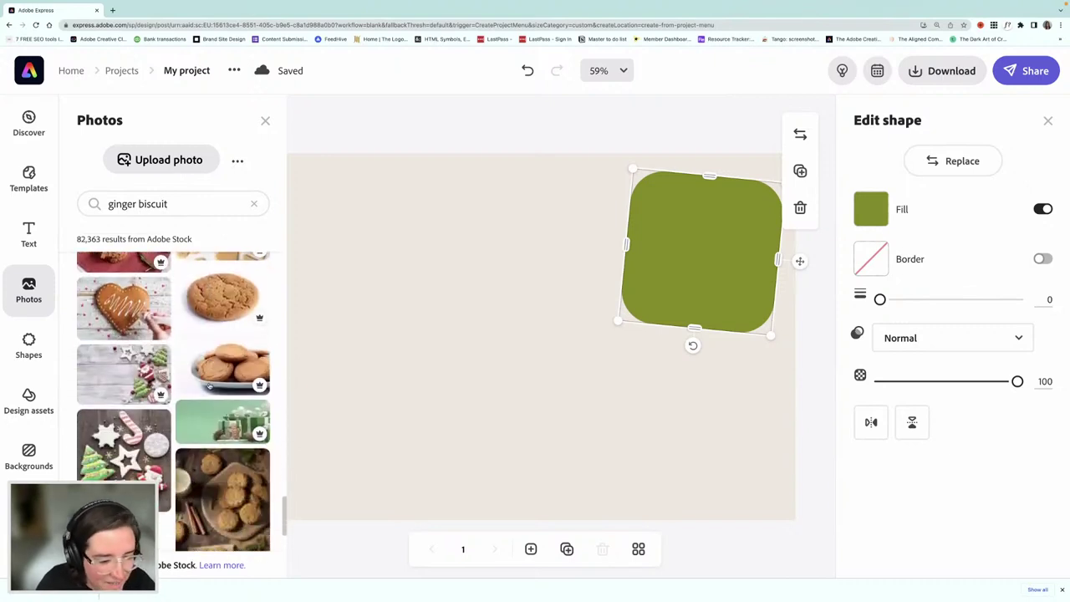
{"action": "scroll", "coordinate": [209, 384], "scroll_direction": "up", "scroll_amount": 5}
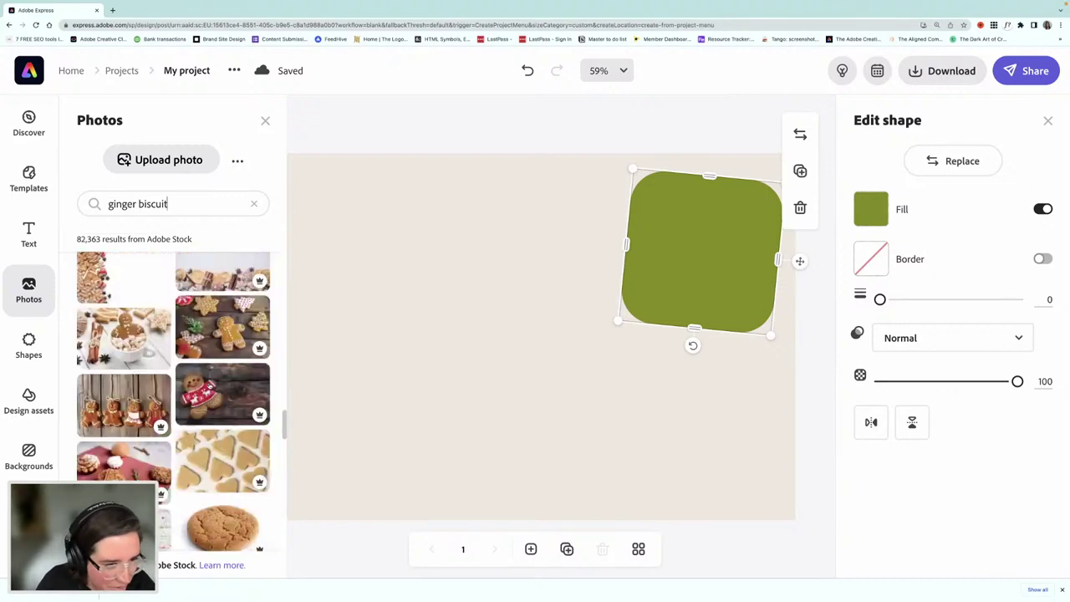
{"action": "scroll", "coordinate": [208, 386], "scroll_direction": "up", "scroll_amount": 10}
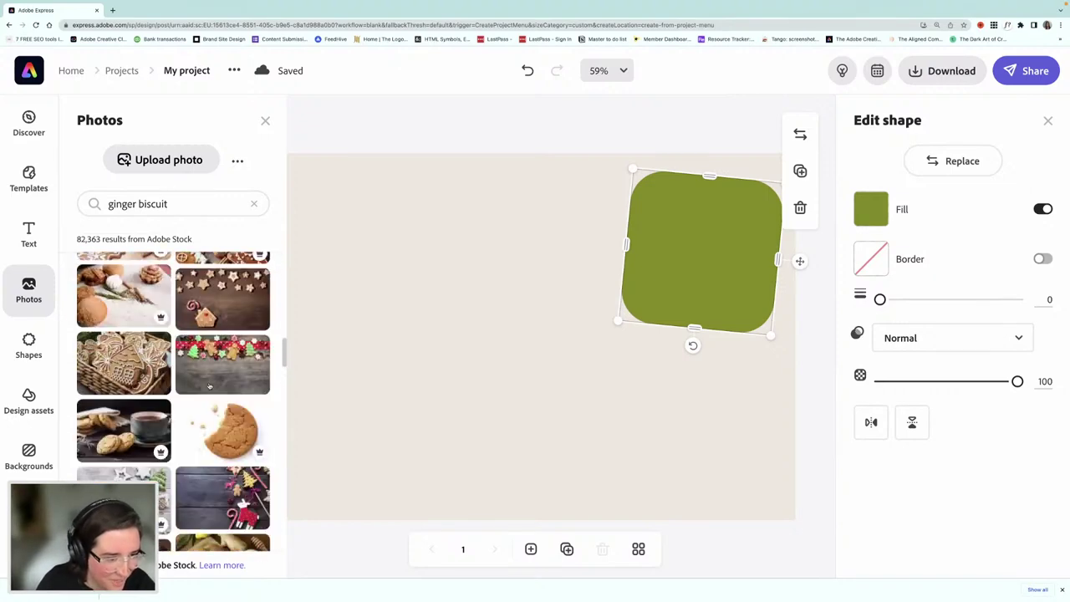
{"action": "scroll", "coordinate": [209, 386], "scroll_direction": "up", "scroll_amount": 10}
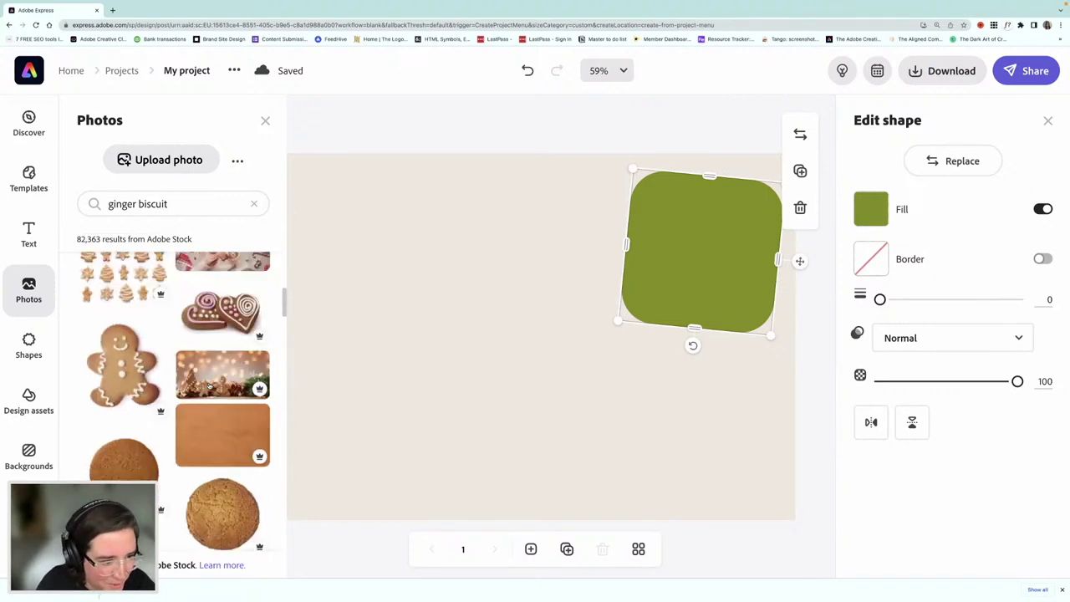
{"action": "scroll", "coordinate": [209, 384], "scroll_direction": "up", "scroll_amount": 1}
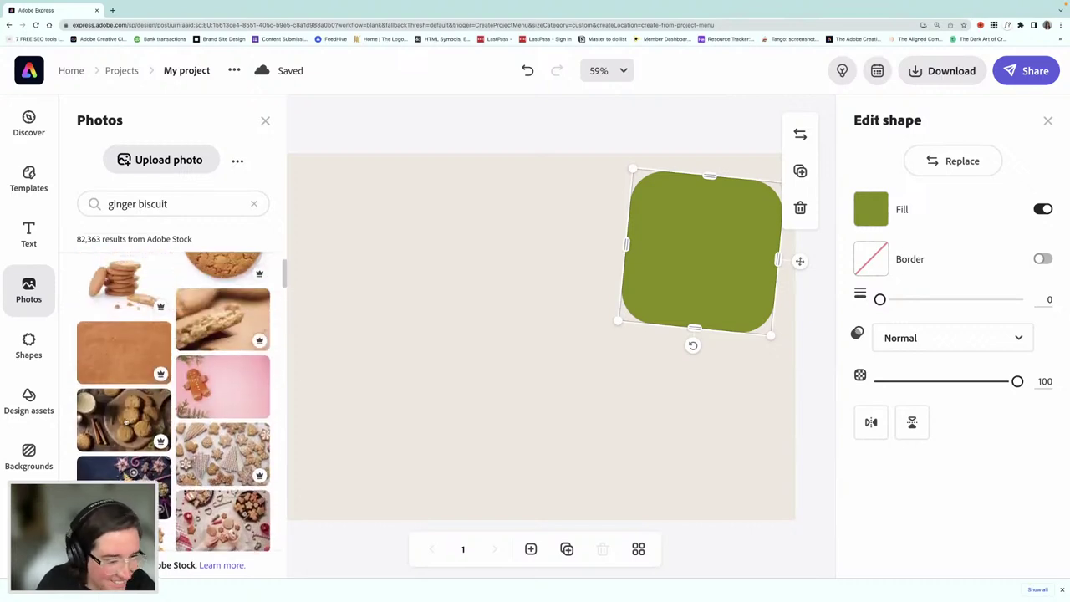
{"action": "left_click", "coordinate": [123, 422]}
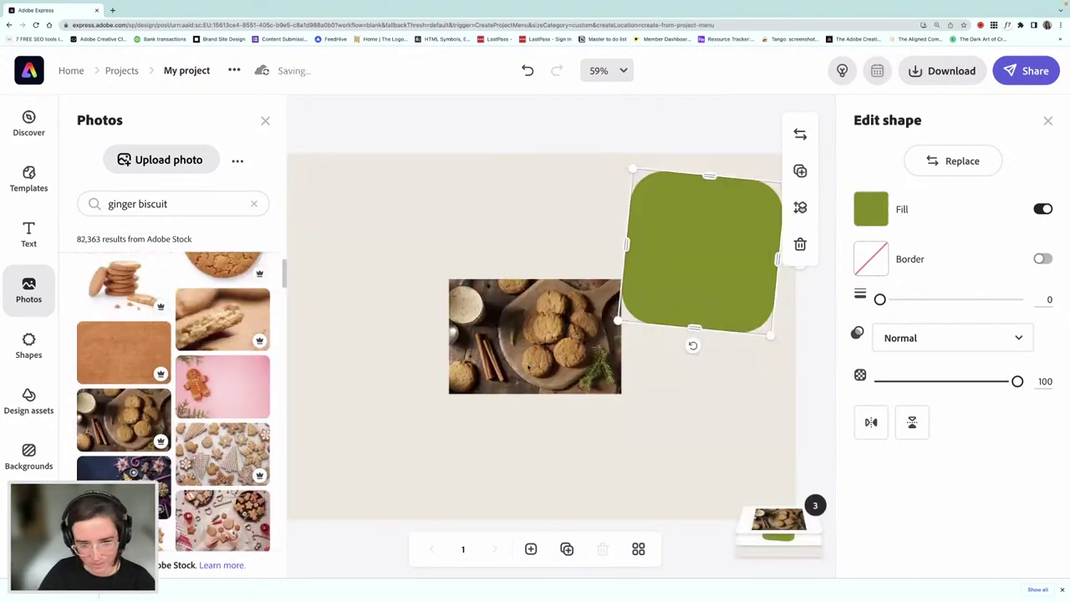
{"action": "scroll", "coordinate": [546, 336], "scroll_direction": "right", "scroll_amount": 2}
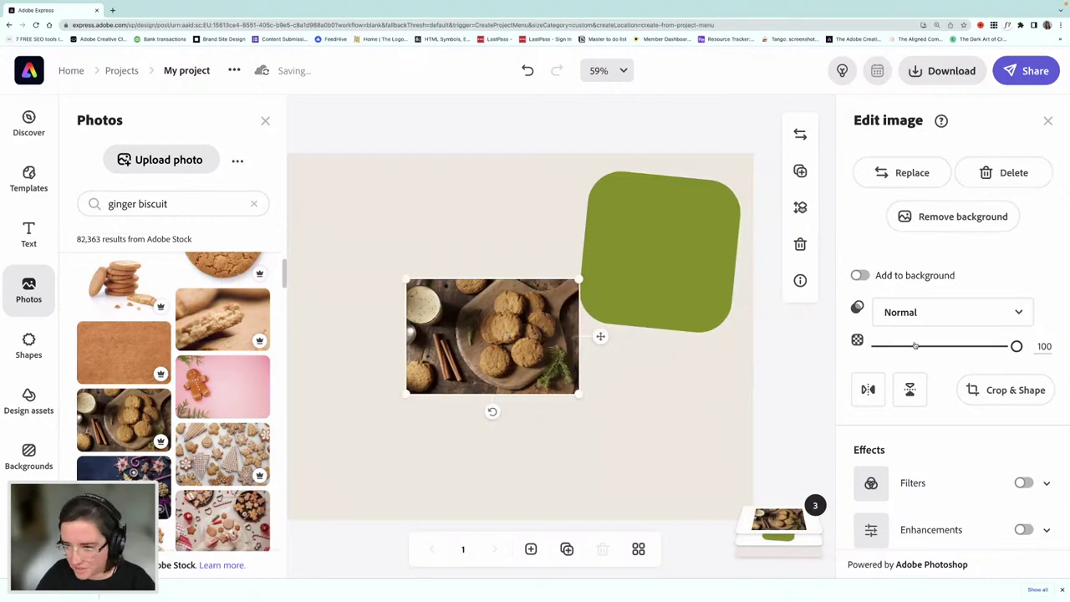
{"action": "left_click_drag", "start_coordinate": [505, 340], "coordinate": [533, 340]}
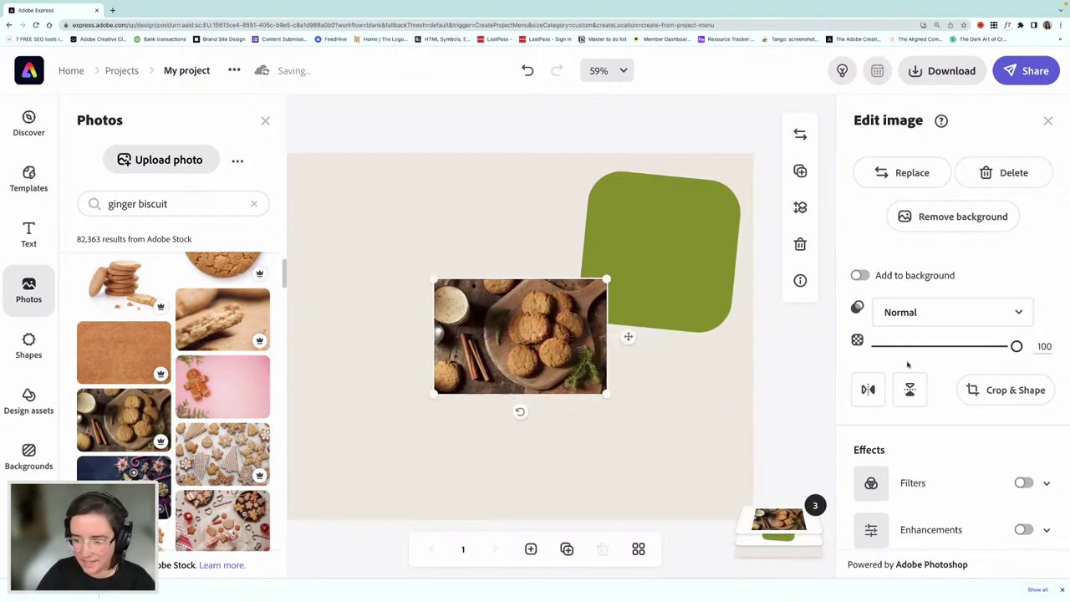
Step: Crop the ginger biscuit photo to the rounded square shape
{"action": "left_click", "coordinate": [1006, 392]}
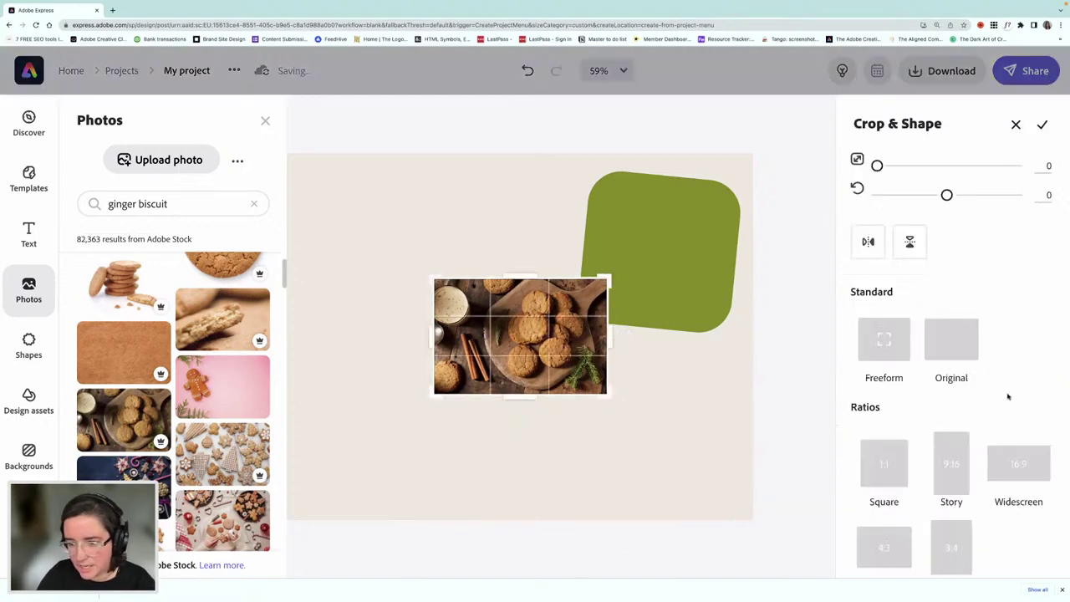
{"action": "scroll", "coordinate": [915, 376], "scroll_direction": "down", "scroll_amount": 1}
{"action": "scroll", "coordinate": [914, 376], "scroll_direction": "down", "scroll_amount": 4}
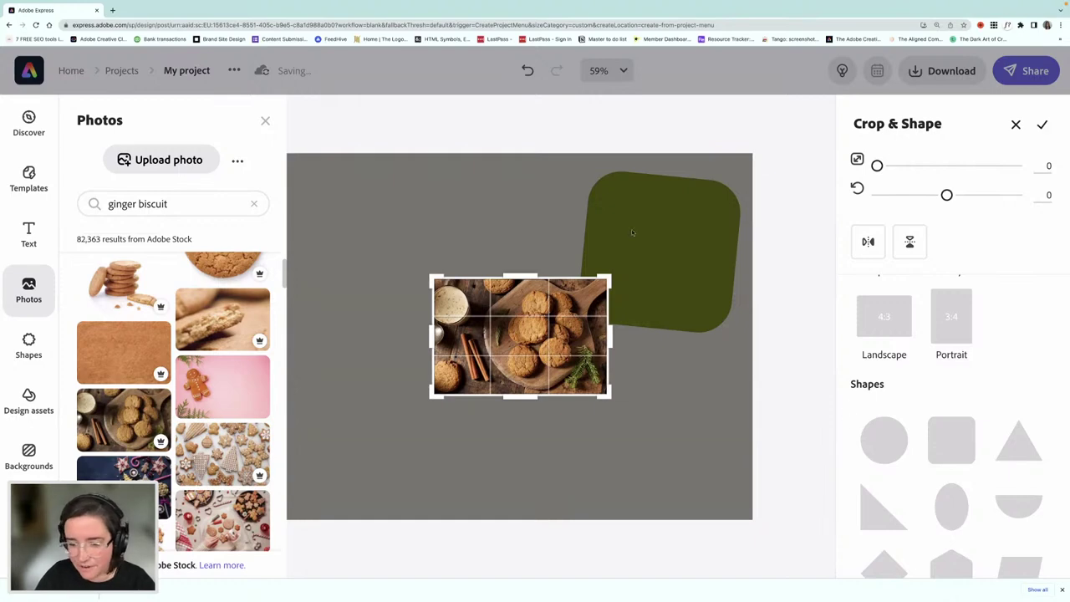
{"action": "left_click", "coordinate": [952, 443]}
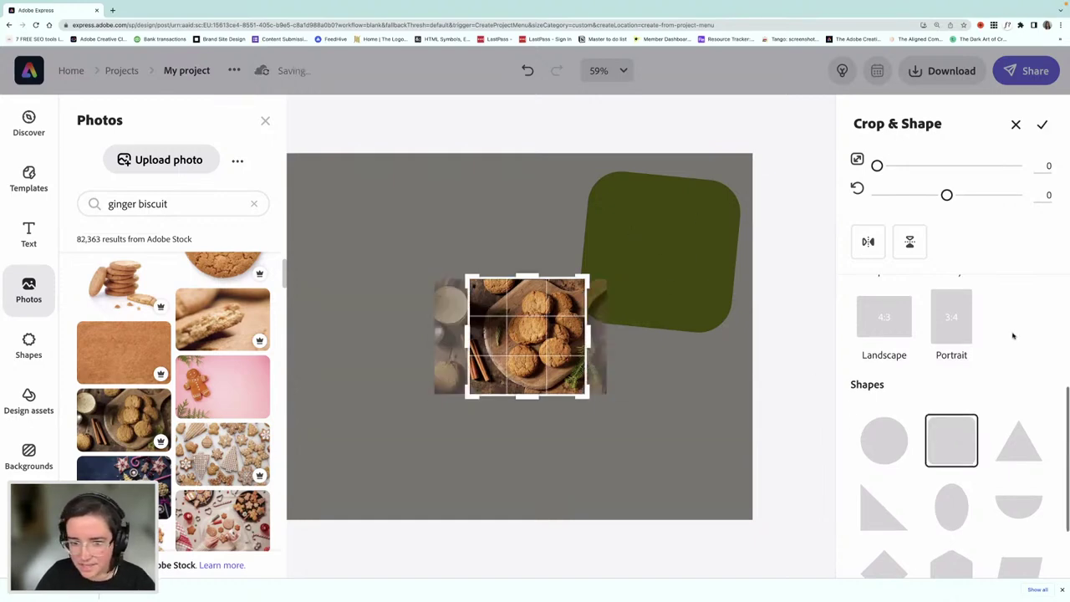
{"action": "scroll", "coordinate": [1014, 336], "scroll_direction": "up", "scroll_amount": 1}
Step: Shift the photo sideways within its crop frame to include the cinnamon sticks, rotate it to -6 and apply the crop
{"action": "left_click_drag", "start_coordinate": [549, 352], "coordinate": [562, 351]}
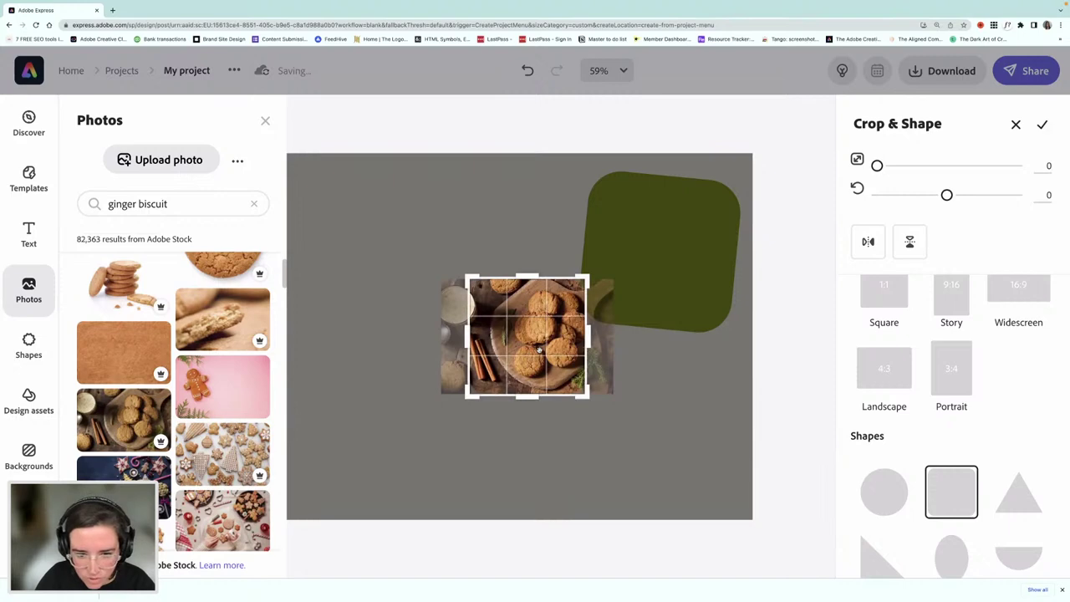
{"action": "left_click_drag", "start_coordinate": [541, 351], "coordinate": [556, 349]}
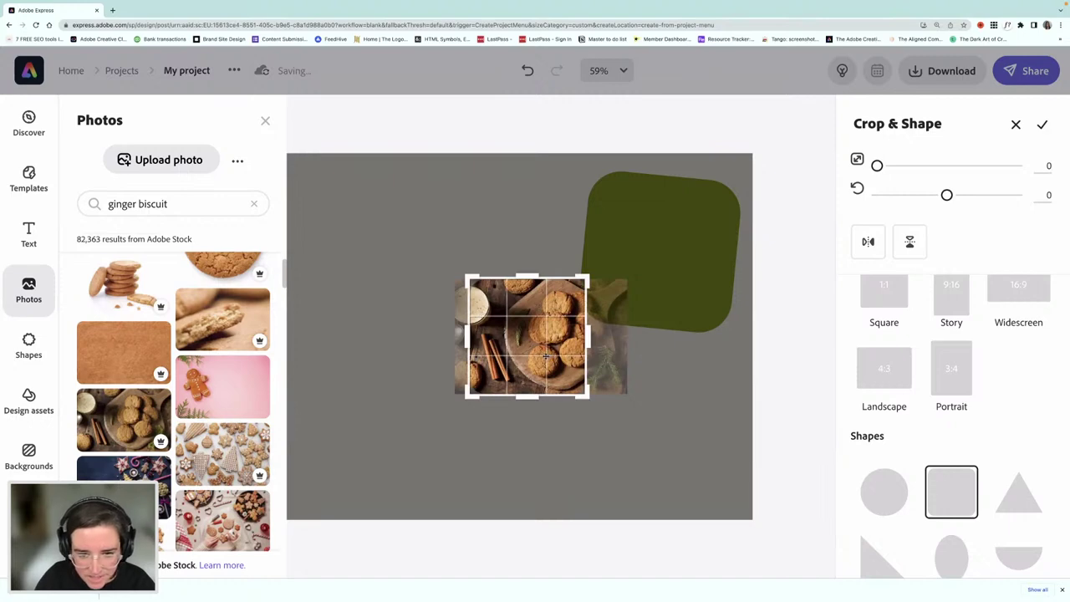
{"action": "left_click_drag", "start_coordinate": [547, 357], "coordinate": [542, 357]}
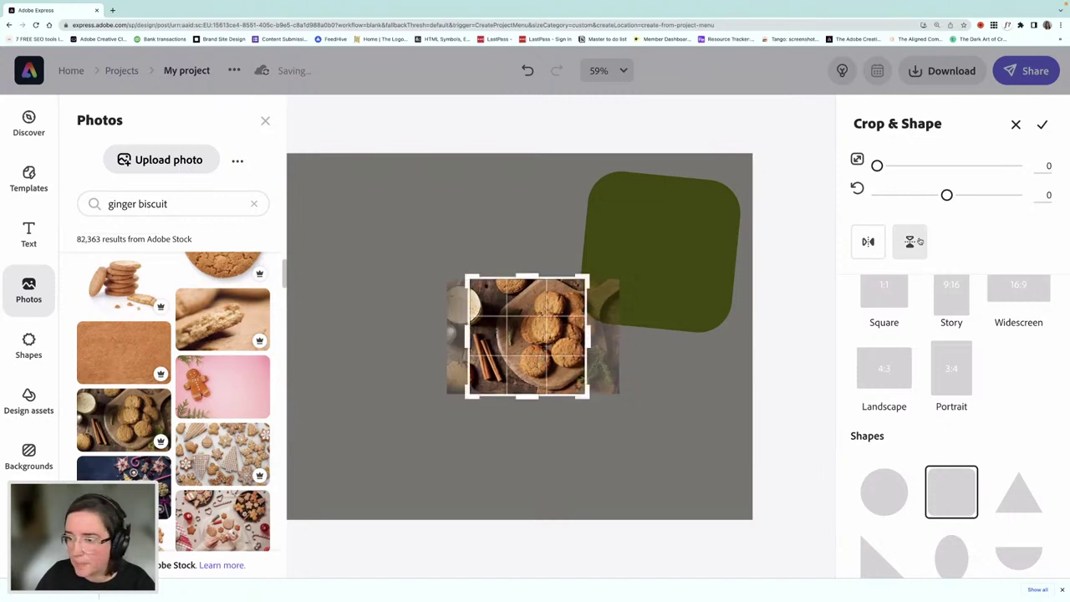
{"action": "mouse_move", "coordinate": [877, 165]}
{"action": "left_mouse_down"}
{"action": "mouse_move", "coordinate": [886, 166]}
{"action": "mouse_move", "coordinate": [876, 166]}
{"action": "left_mouse_up"}
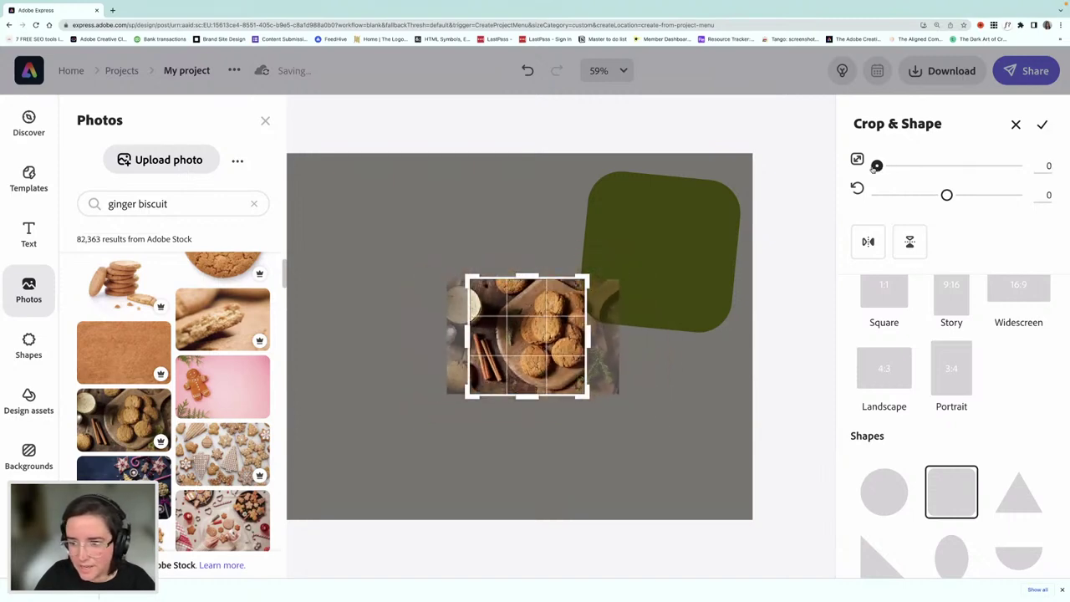
{"action": "left_click_drag", "start_coordinate": [946, 195], "coordinate": [944, 195]}
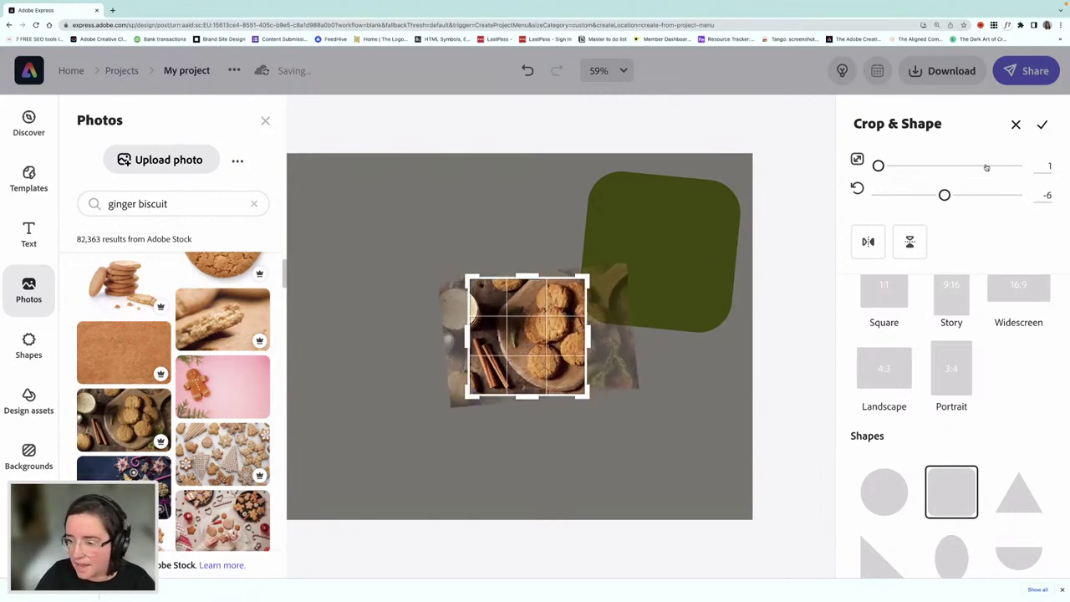
{"action": "left_click", "coordinate": [1042, 125]}
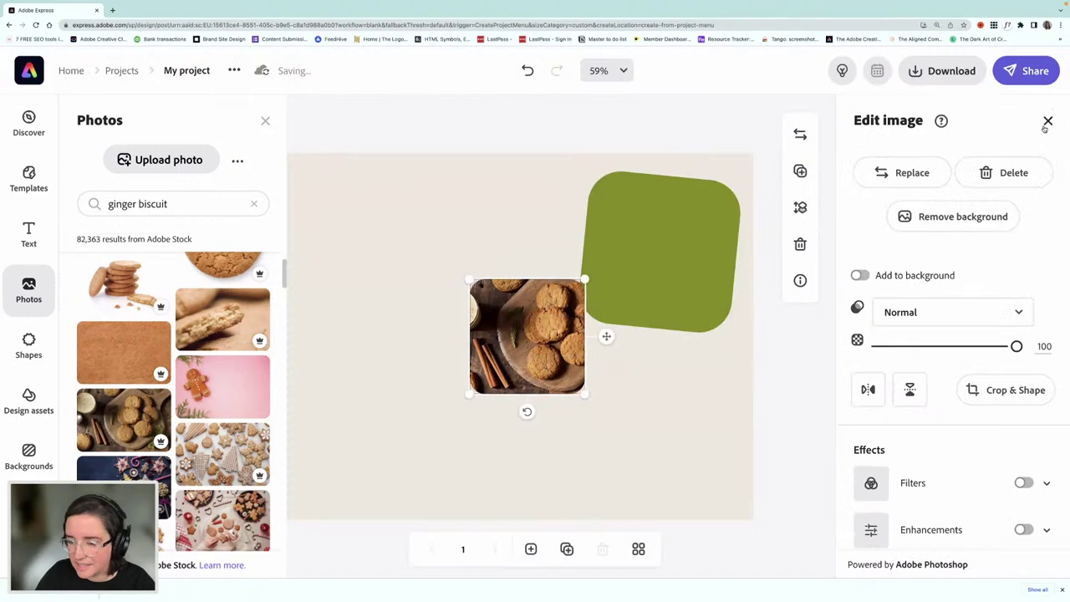
Step: Move the cropped biscuit photo onto the green rounded square and enlarge it slightly, leaving a green border around it
{"action": "left_click_drag", "start_coordinate": [512, 365], "coordinate": [647, 292]}
{"action": "left_click_drag", "start_coordinate": [707, 313], "coordinate": [722, 328]}
{"action": "left_click_drag", "start_coordinate": [675, 285], "coordinate": [679, 273]}
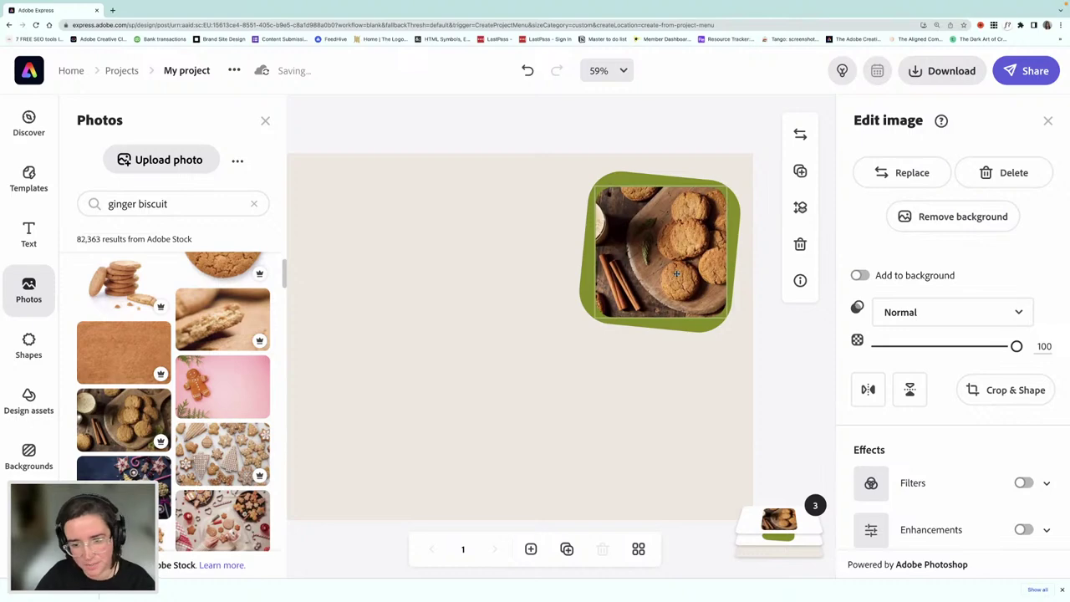
{"action": "left_click", "coordinate": [677, 274]}
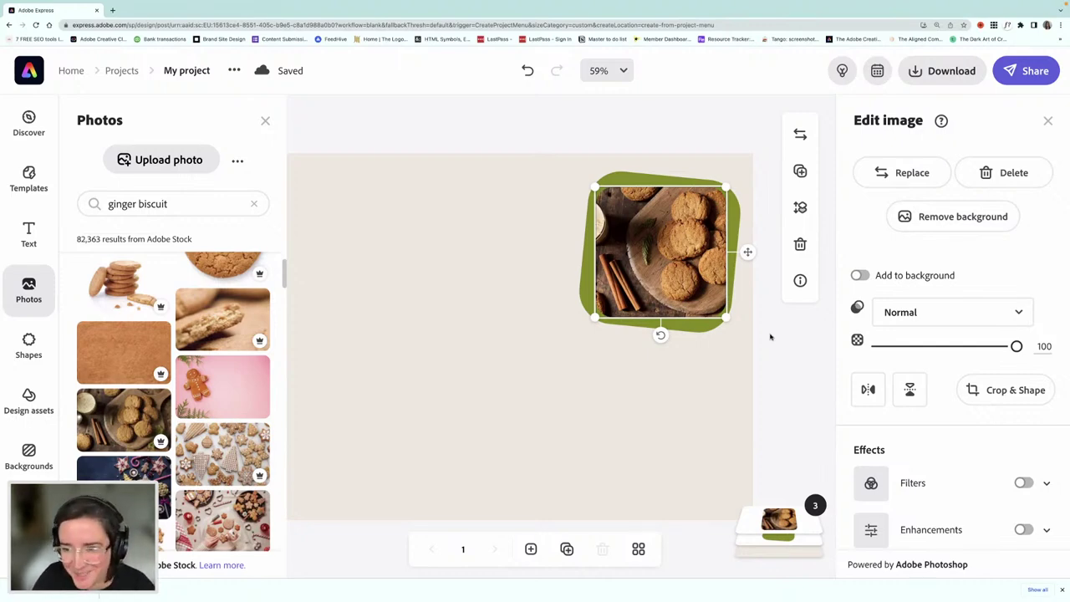
{"action": "left_click", "coordinate": [265, 120]}
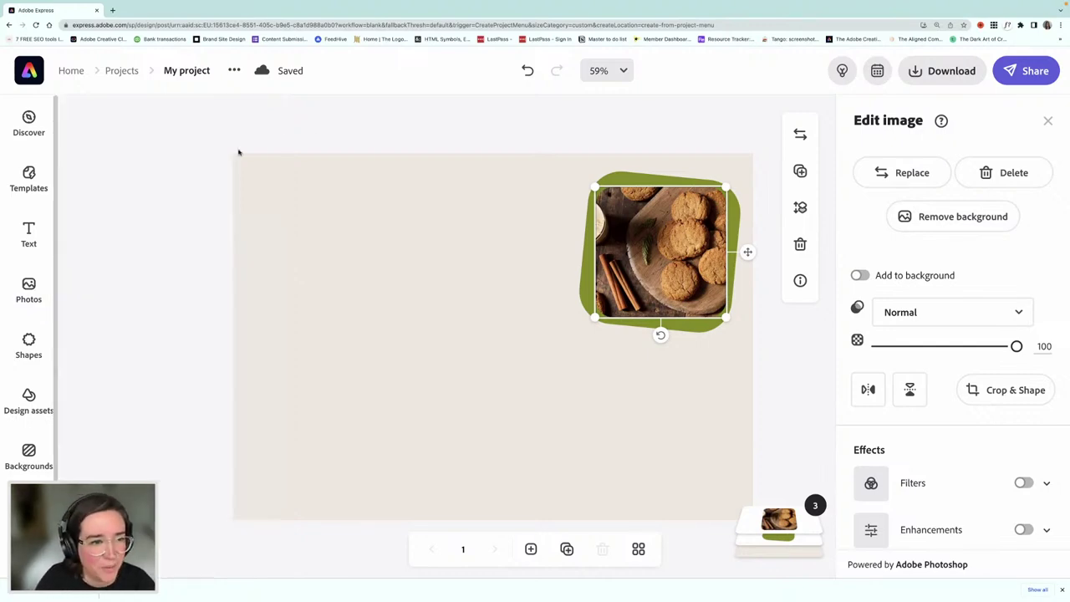
Step: Add a text box to the page reading "Autumnal Ginger Biscuits"
{"action": "left_click", "coordinate": [29, 233]}
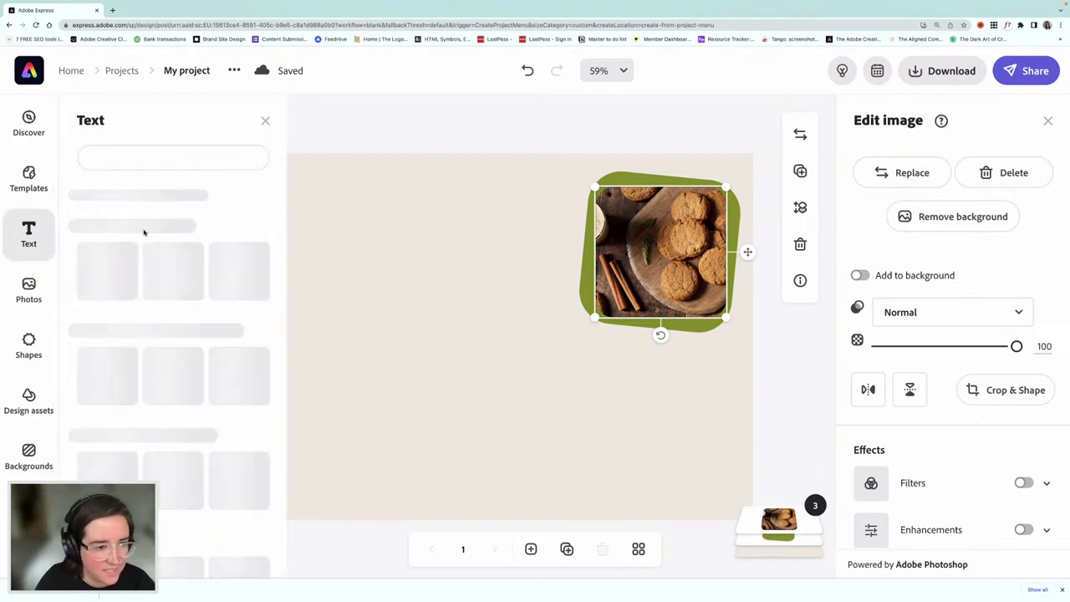
{"action": "left_click", "coordinate": [171, 160]}
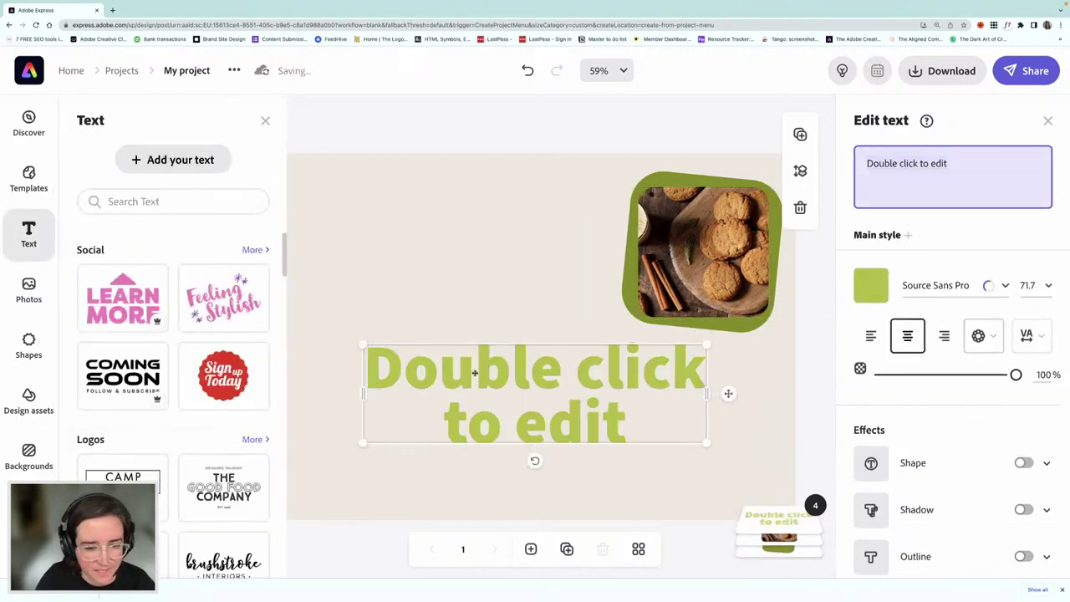
{"action": "left_click", "coordinate": [905, 164]}
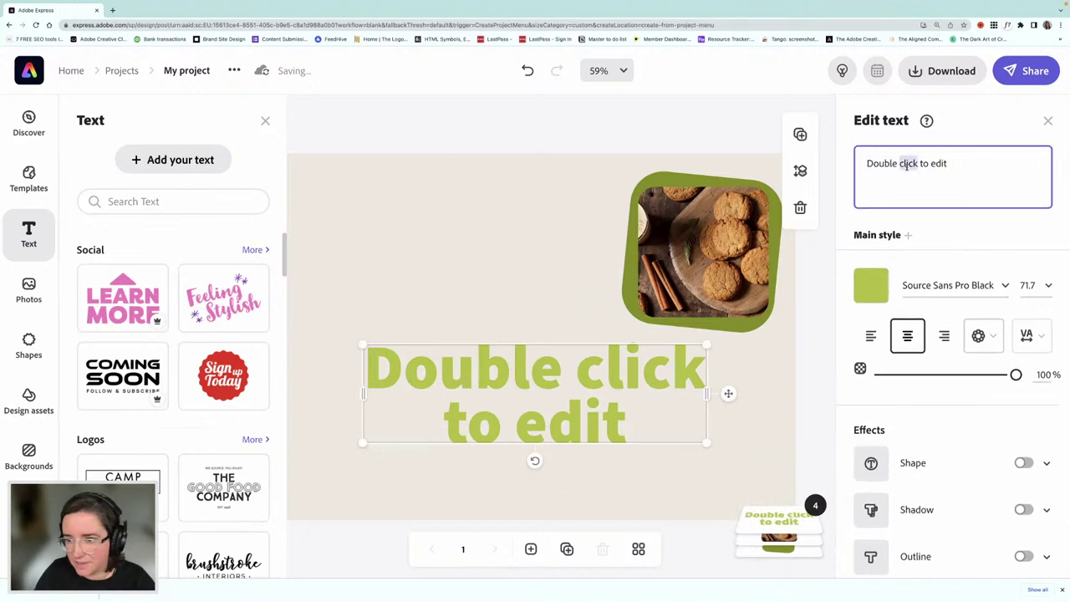
{"action": "triple_click", "coordinate": [905, 164]}
{"action": "type", "text": "Autum"}
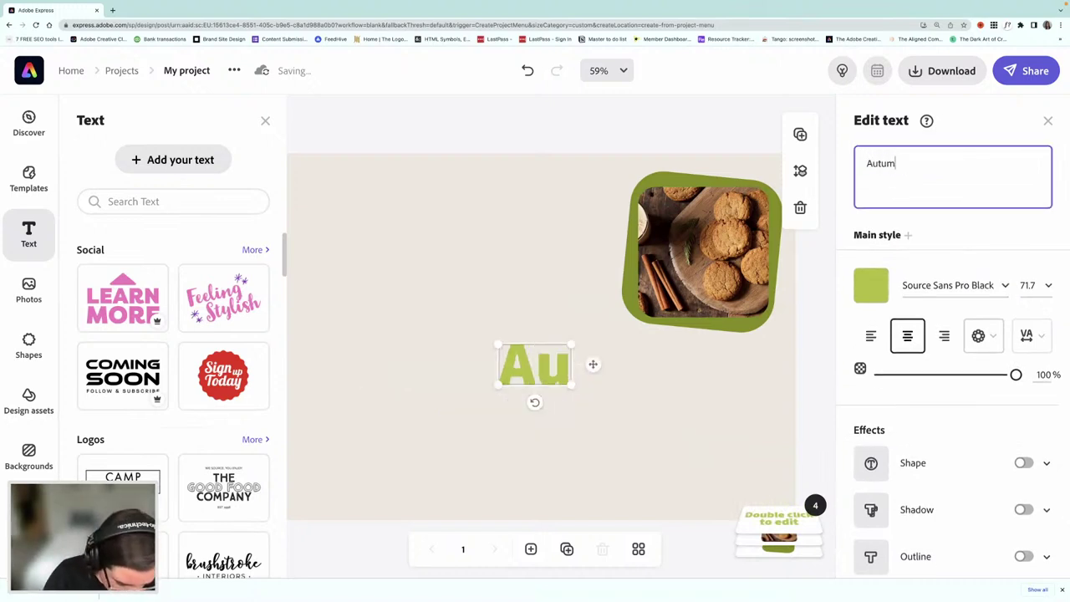
{"action": "type", "text": "nal Gine"}
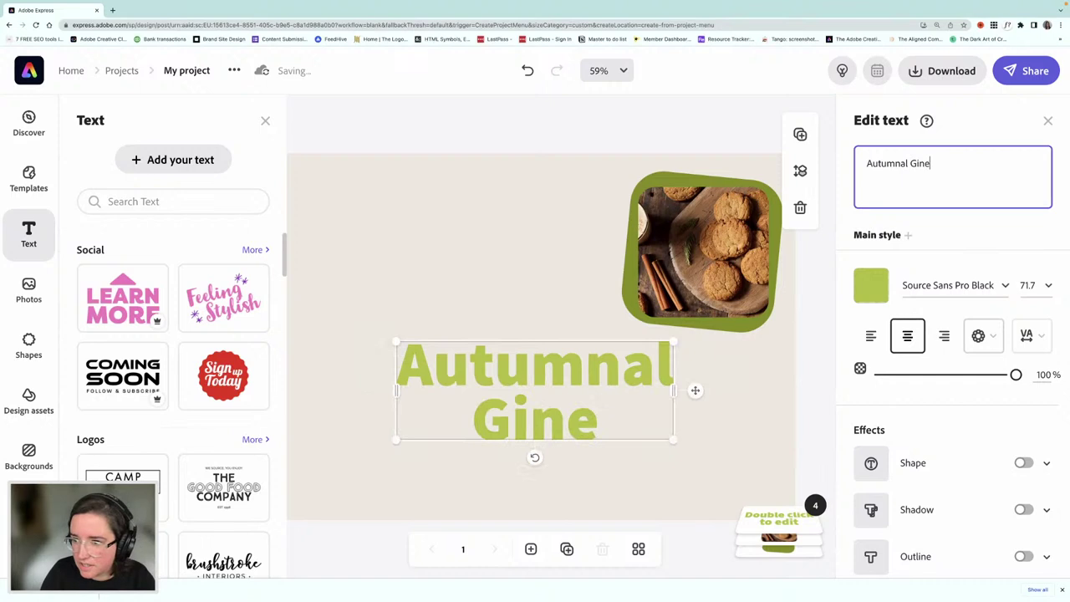
{"action": "key", "text": "BackSpace"}
{"action": "type", "text": "ger Biscuits"}
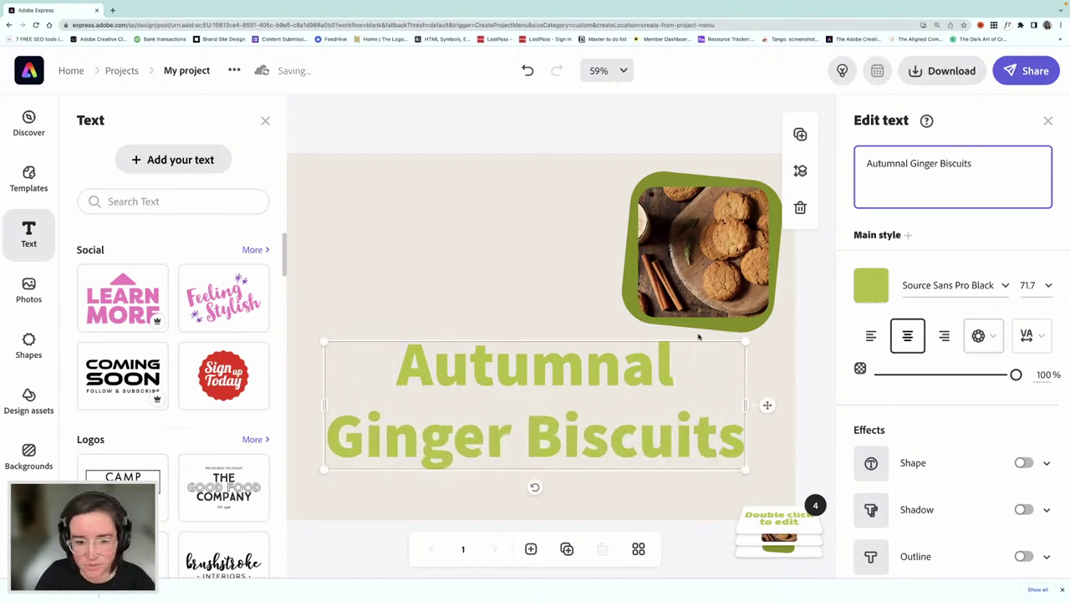
Step: Left-align the heading, place it in the page's upper-left corner and shrink it to size 51.6 so it clears the photo
{"action": "left_click", "coordinate": [526, 384]}
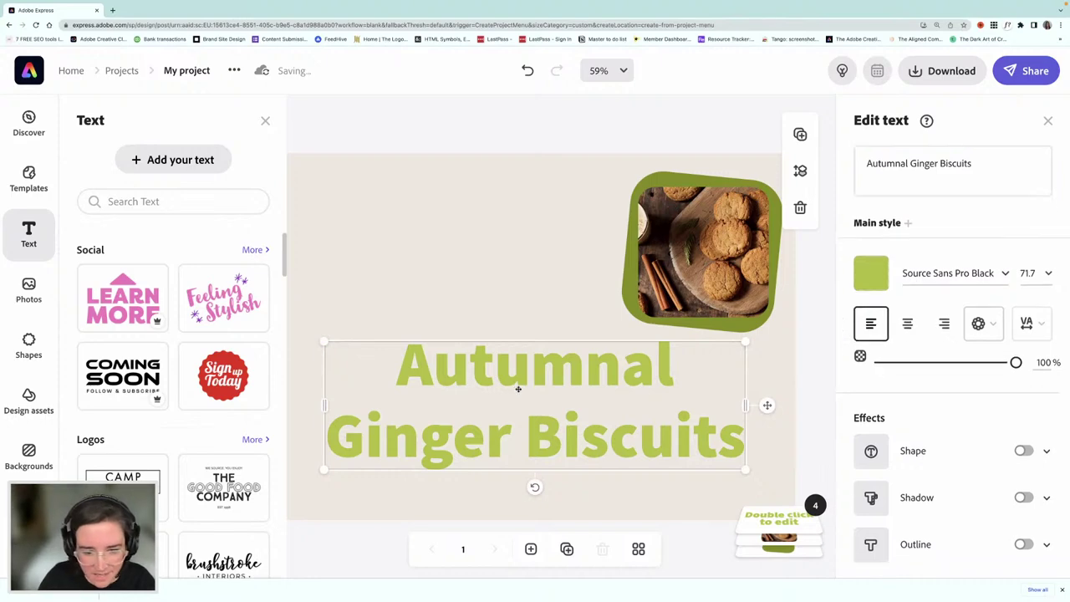
{"action": "key", "text": "ctrl+shift+l"}
{"action": "left_click_drag", "start_coordinate": [473, 368], "coordinate": [387, 211]}
{"action": "left_click", "coordinate": [265, 120]}
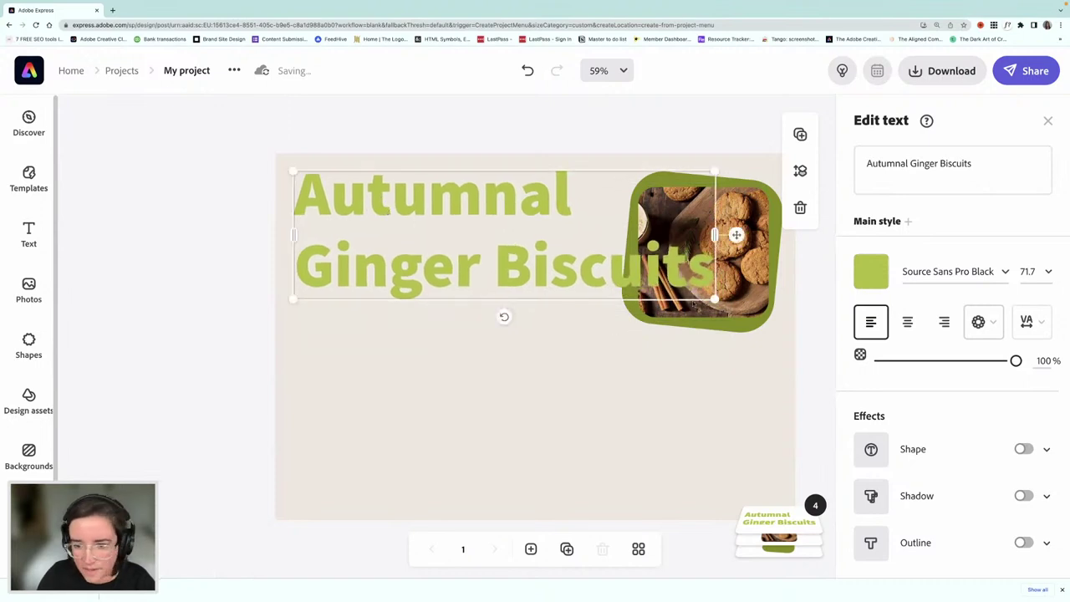
{"action": "left_click_drag", "start_coordinate": [714, 298], "coordinate": [595, 263]}
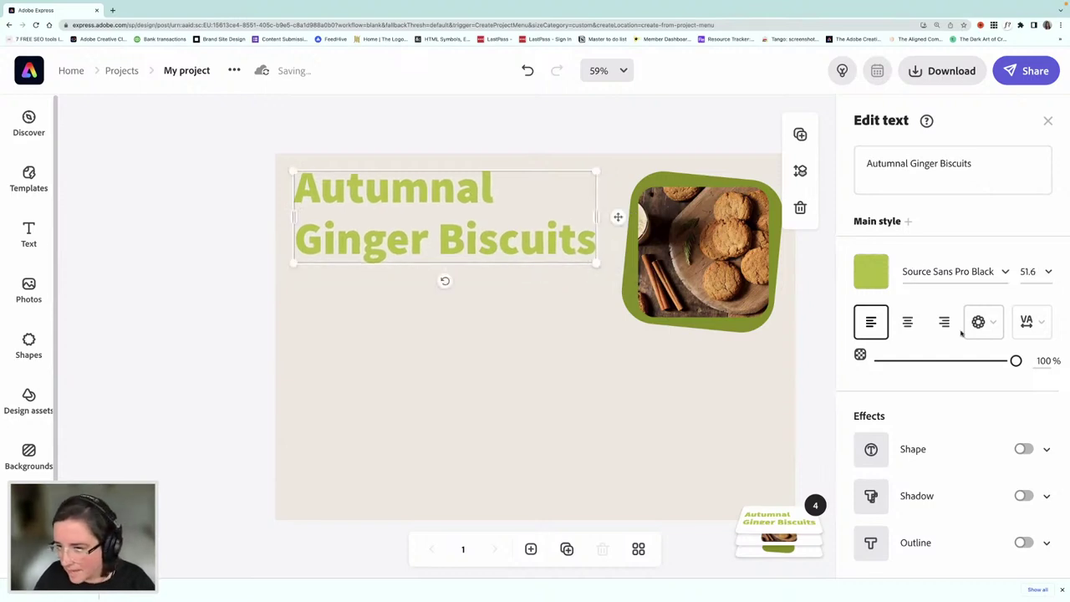
Step: Tighten the heading's line spacing to 2 and keep its letter spacing at 0
{"action": "left_click", "coordinate": [1028, 323]}
{"action": "left_click_drag", "start_coordinate": [916, 382], "coordinate": [873, 382]}
{"action": "left_click_drag", "start_coordinate": [871, 425], "coordinate": [860, 417]}
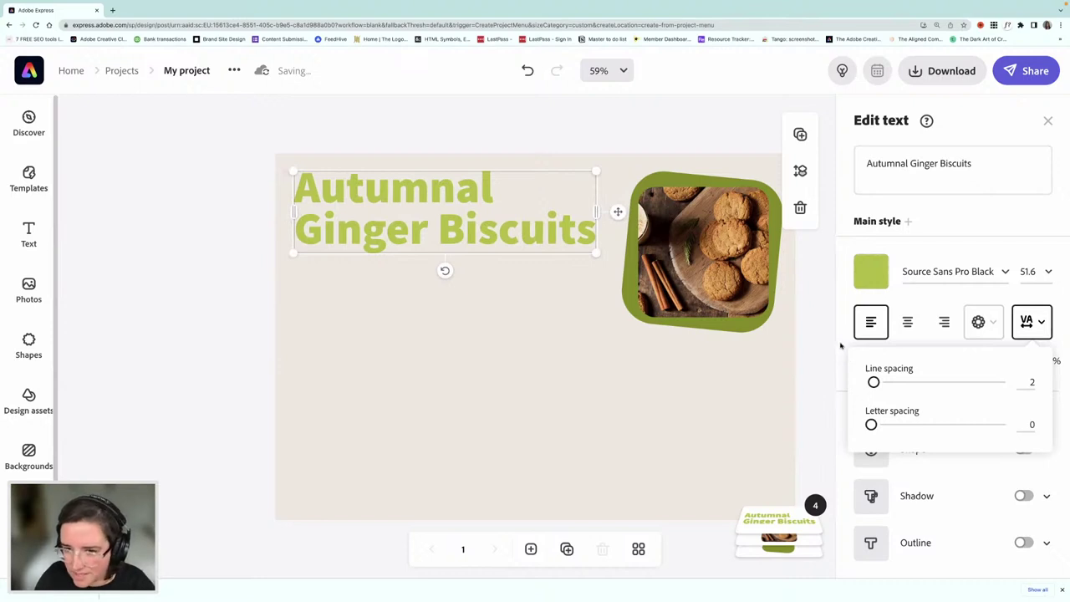
{"action": "left_click", "coordinate": [841, 343]}
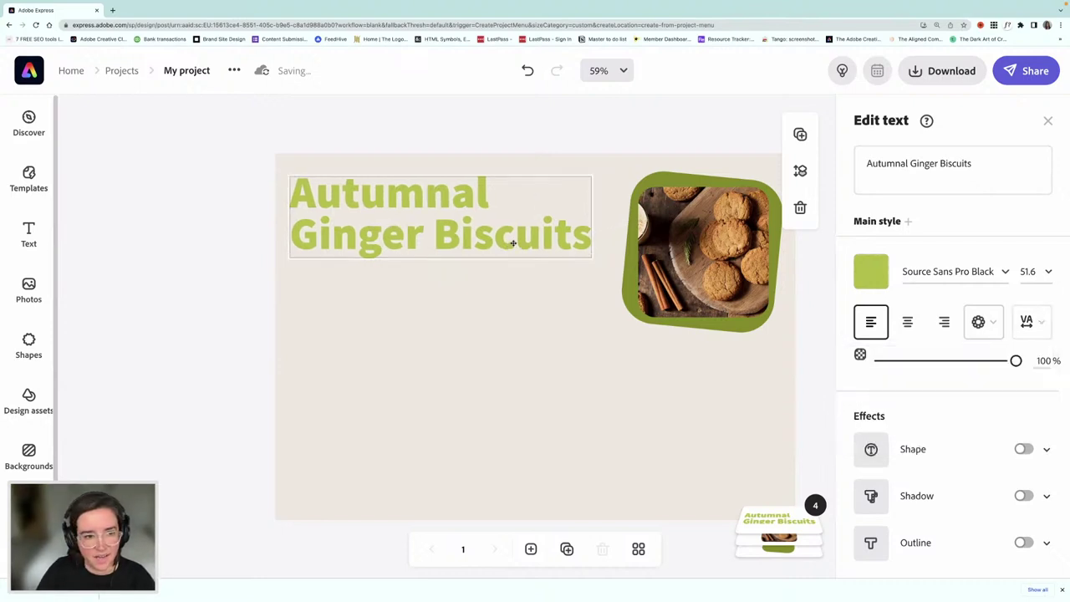
Step: Recolour the heading with the palette's olive green, #7C8C03, and nudge it slightly down and inward from the page corner
{"action": "left_click", "coordinate": [871, 271]}
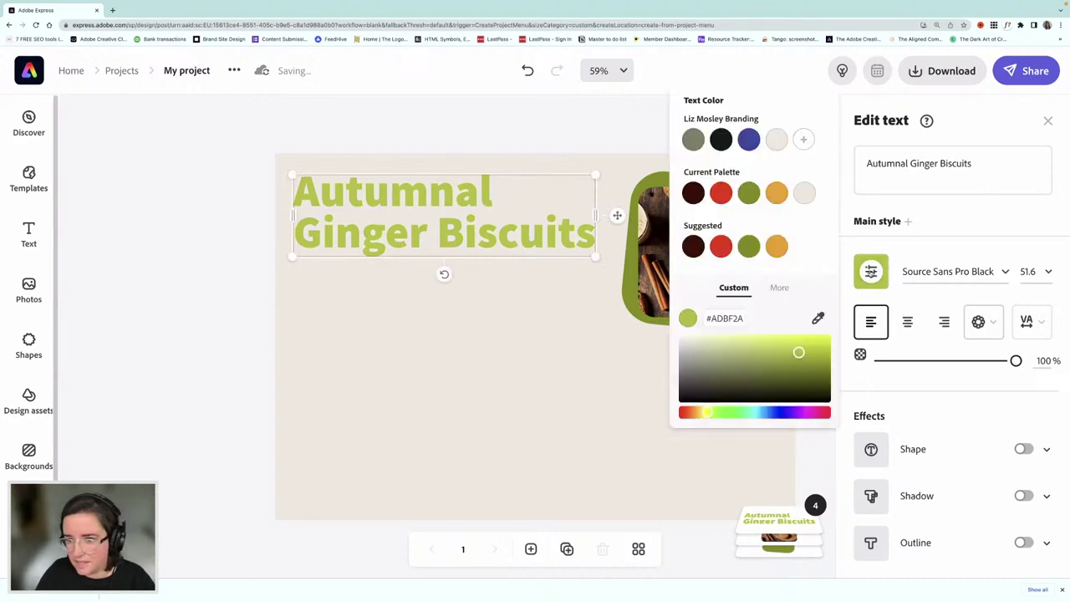
{"action": "left_click", "coordinate": [749, 193]}
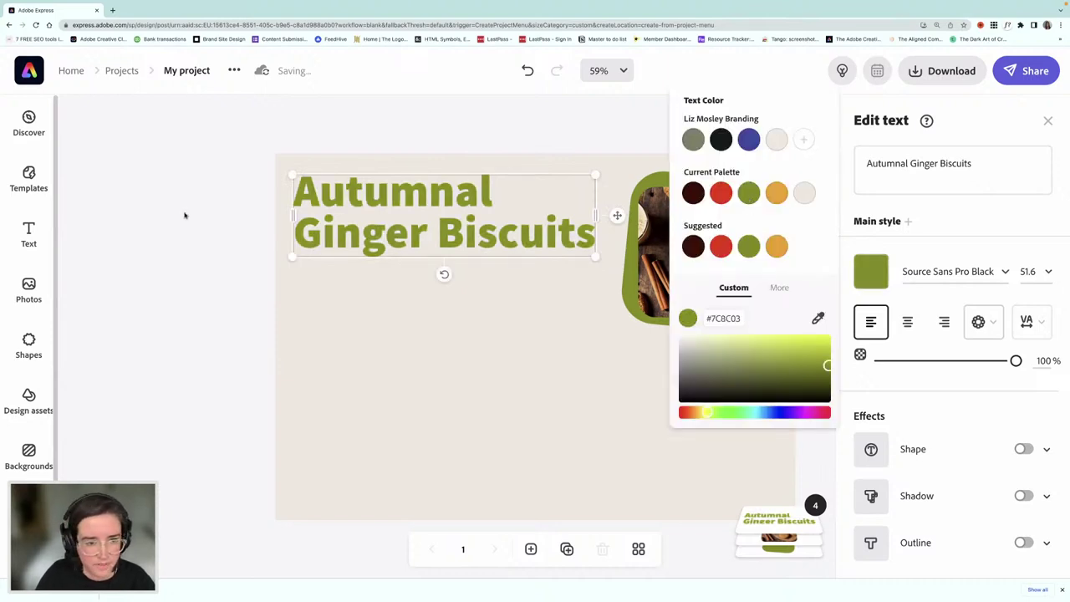
{"action": "left_click", "coordinate": [374, 236]}
{"action": "left_click_drag", "start_coordinate": [397, 249], "coordinate": [401, 246]}
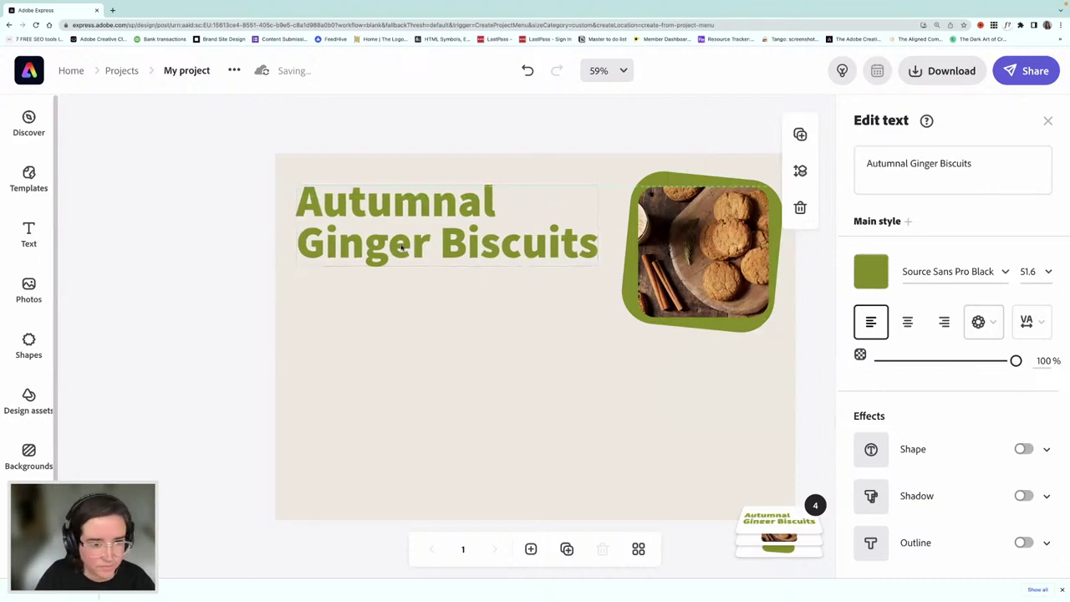
{"action": "left_click_drag", "start_coordinate": [400, 240], "coordinate": [401, 238]}
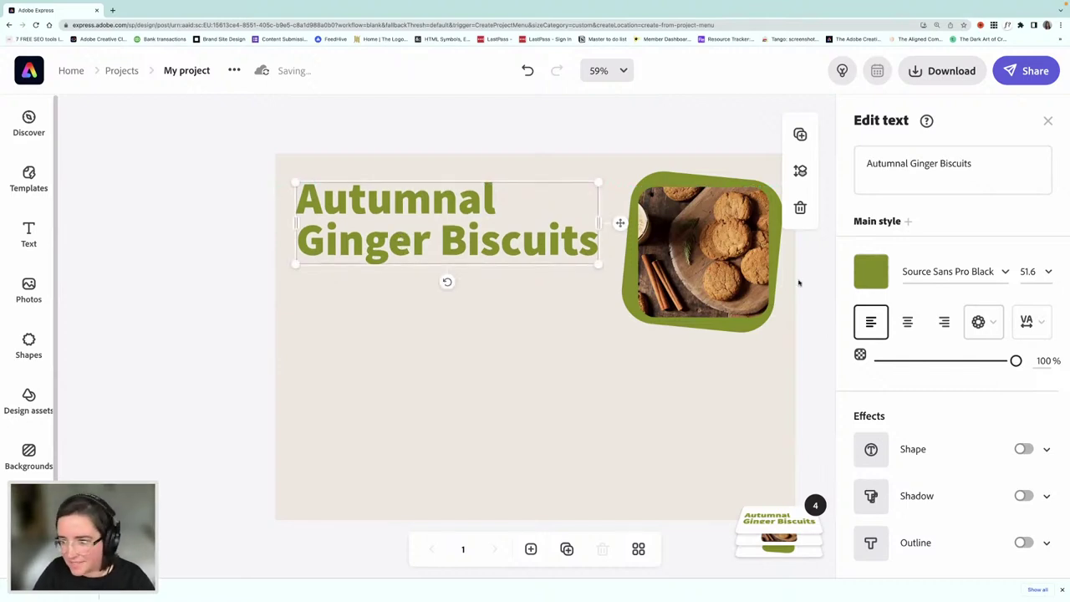
Step: Change the heading's font to Playfair Display Black and move the heading slightly up the page
{"action": "left_click", "coordinate": [1005, 272]}
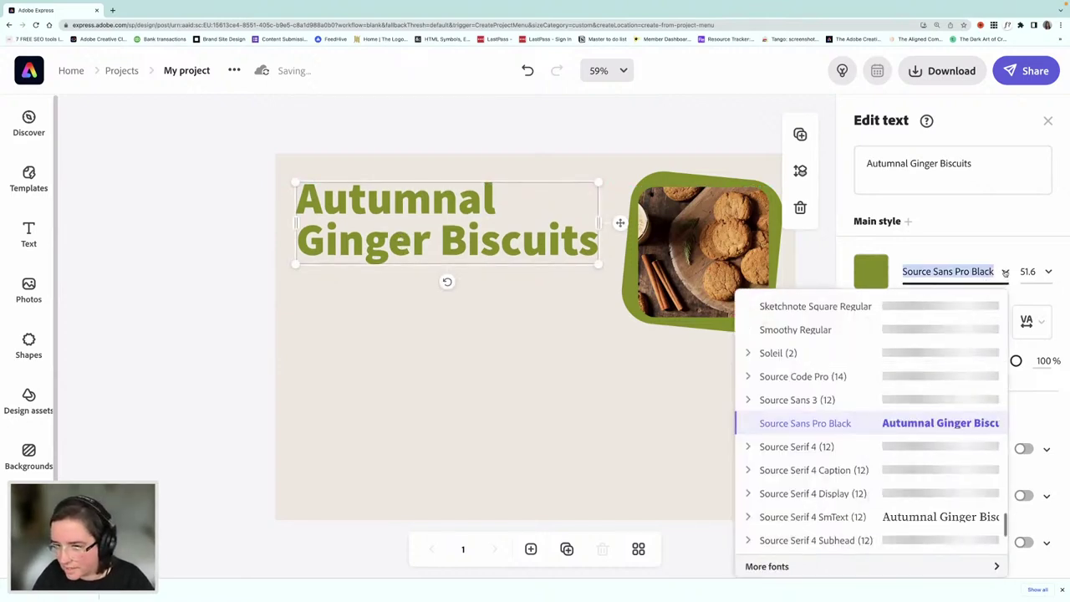
{"action": "scroll", "coordinate": [907, 383], "scroll_direction": "up", "scroll_amount": 1}
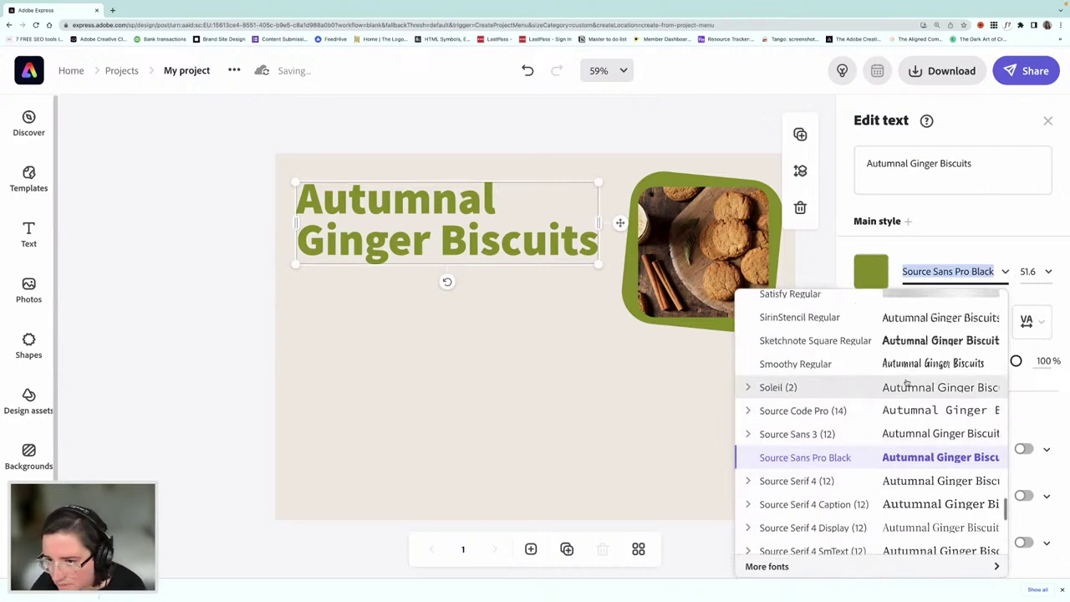
{"action": "scroll", "coordinate": [907, 383], "scroll_direction": "up", "scroll_amount": 5}
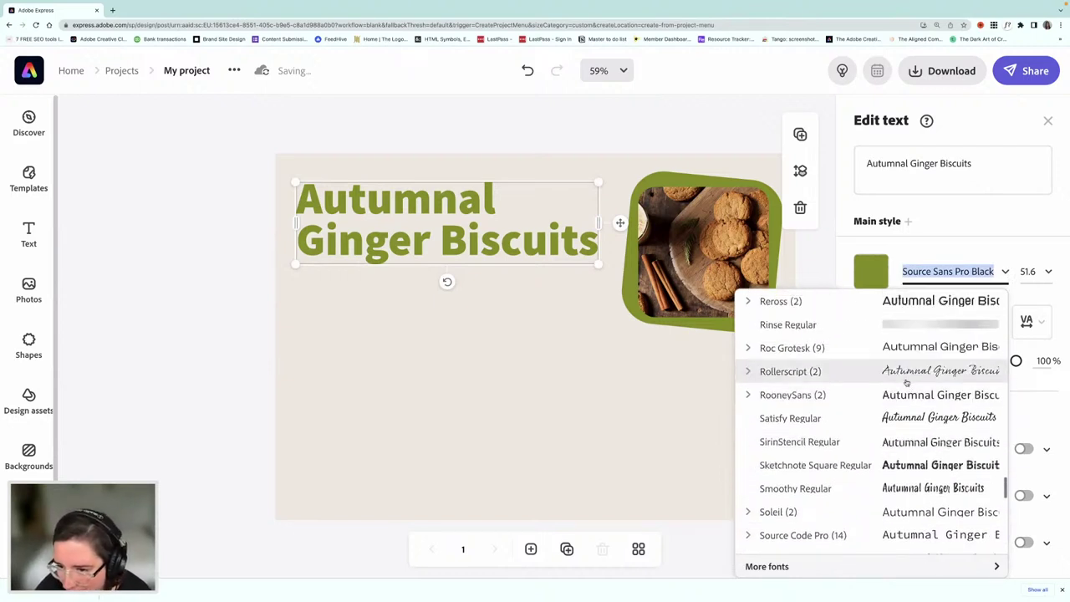
{"action": "scroll", "coordinate": [907, 383], "scroll_direction": "up", "scroll_amount": 4}
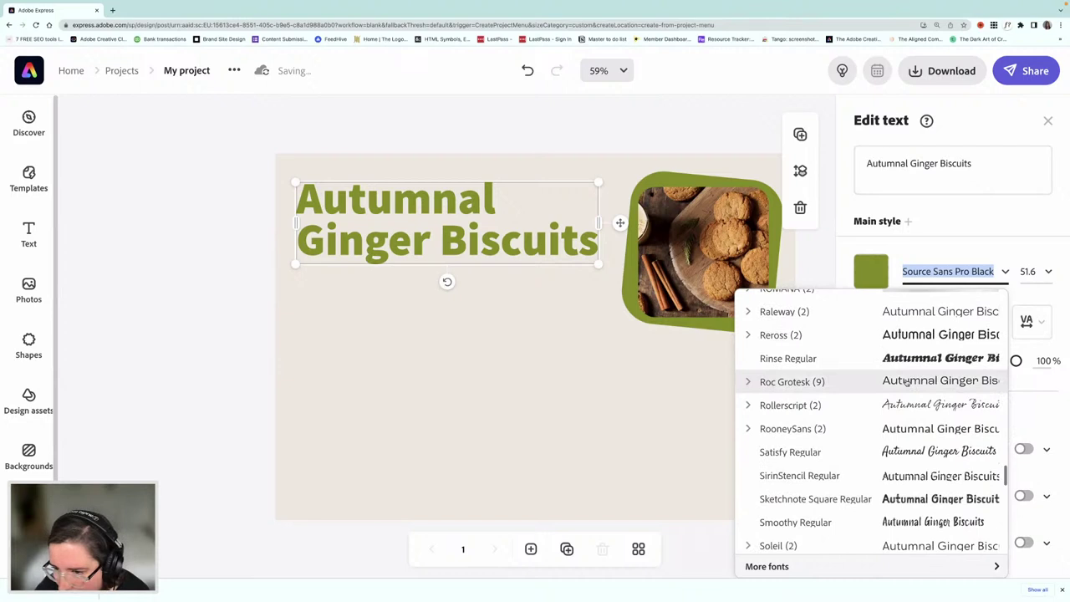
{"action": "scroll", "coordinate": [906, 383], "scroll_direction": "up", "scroll_amount": 7}
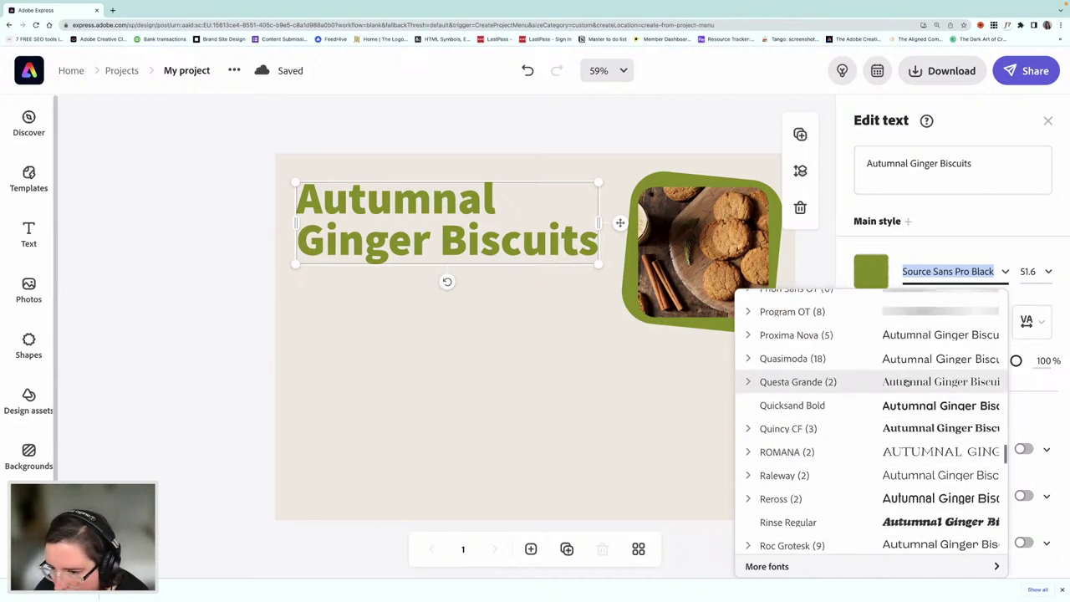
{"action": "scroll", "coordinate": [907, 383], "scroll_direction": "up", "scroll_amount": 3}
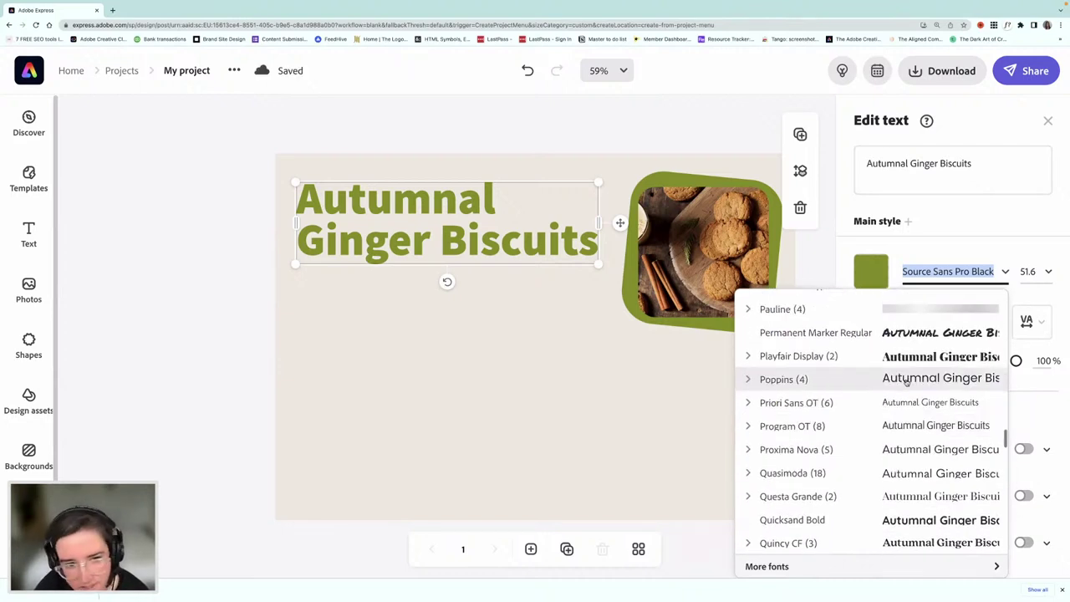
{"action": "scroll", "coordinate": [906, 382], "scroll_direction": "up", "scroll_amount": 1}
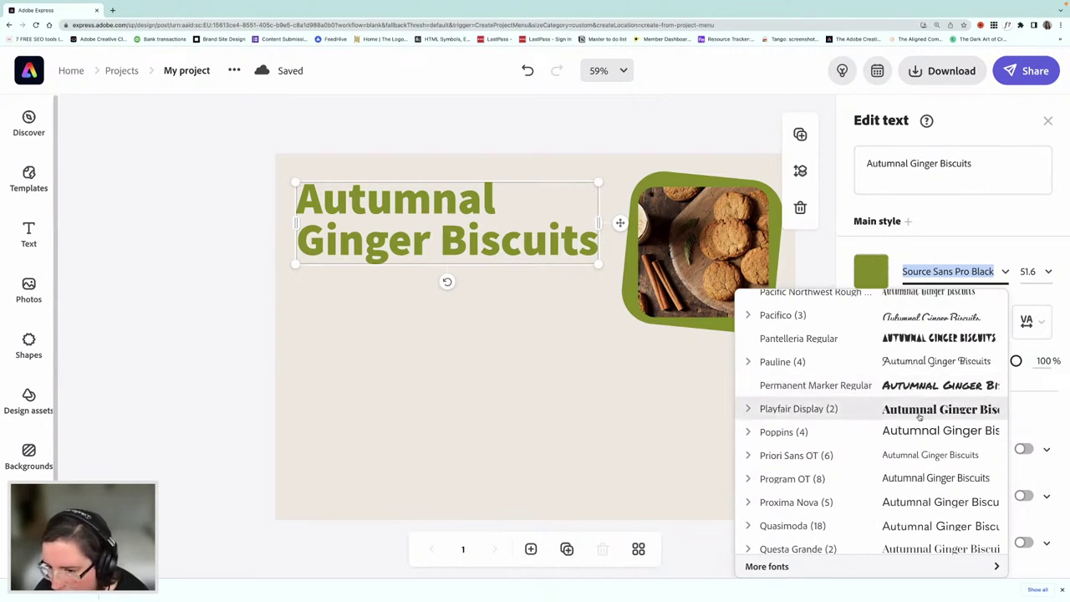
{"action": "left_click", "coordinate": [917, 413]}
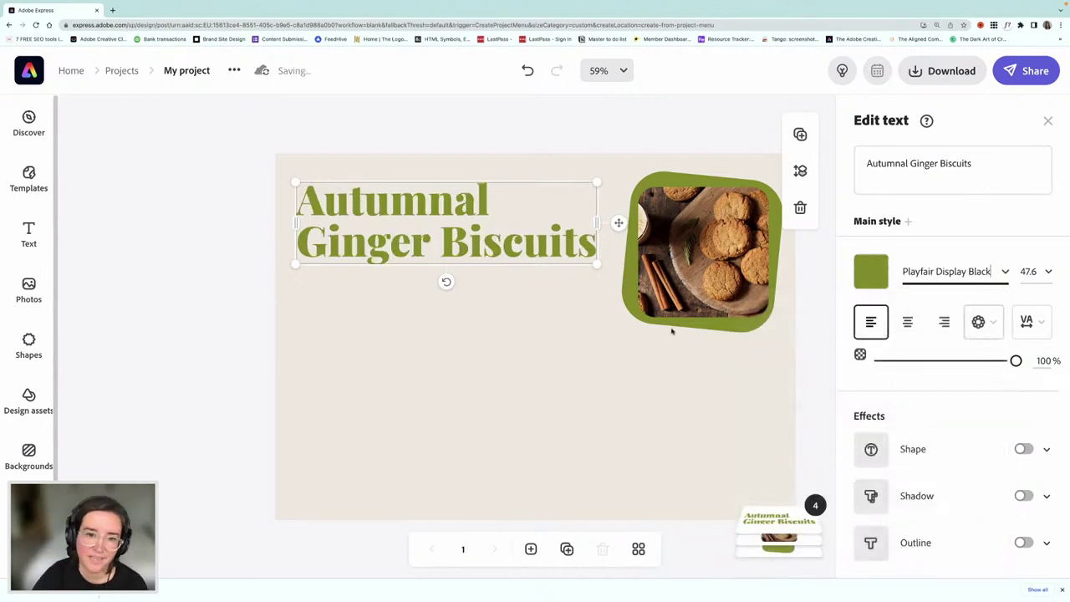
{"action": "left_click_drag", "start_coordinate": [452, 241], "coordinate": [453, 234]}
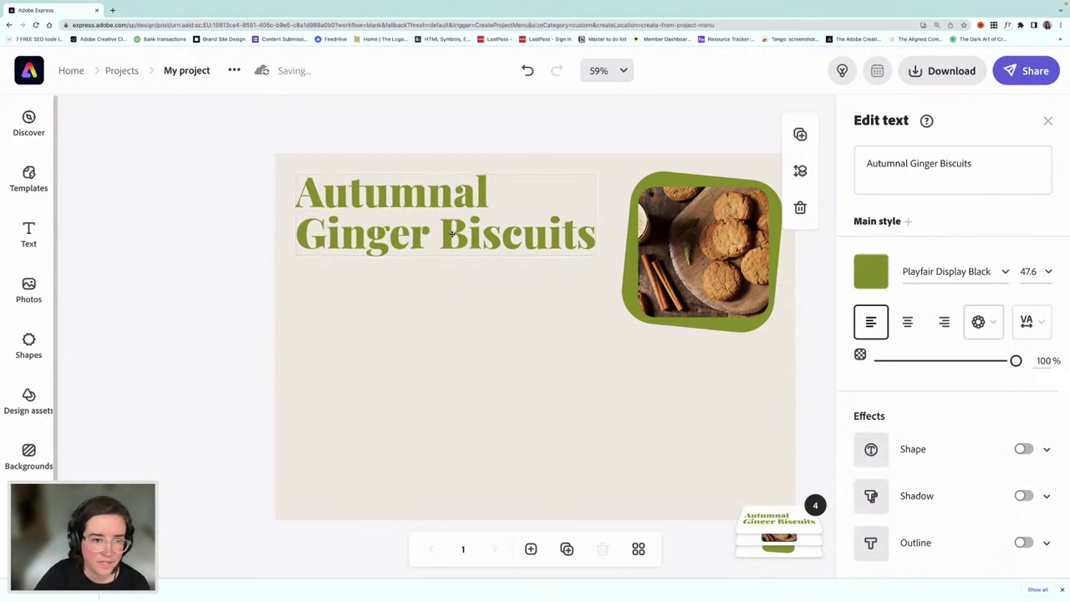
{"action": "left_click_drag", "start_coordinate": [452, 235], "coordinate": [452, 235]}
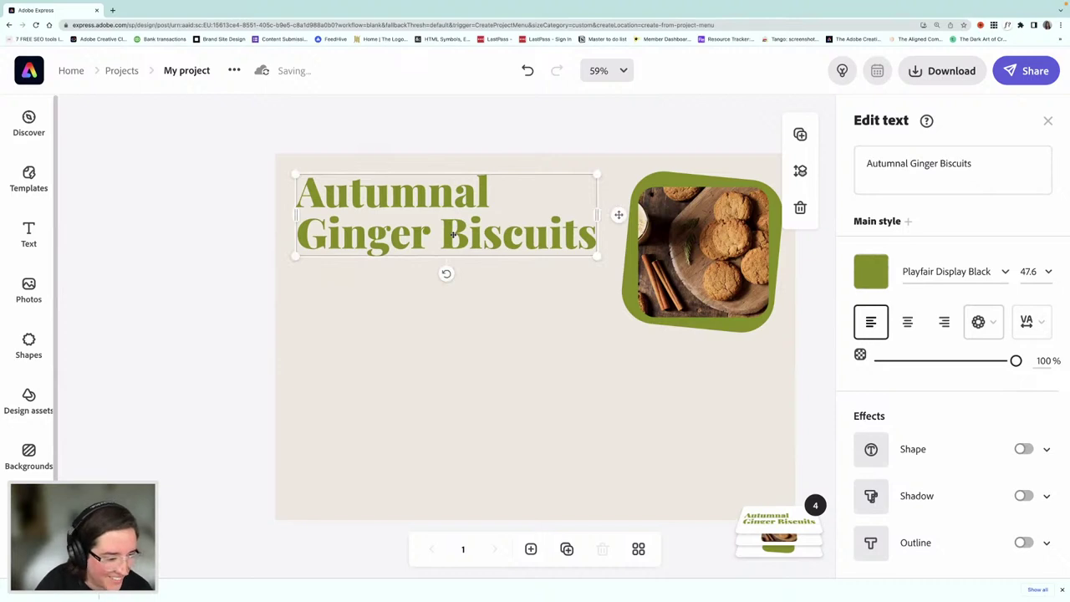